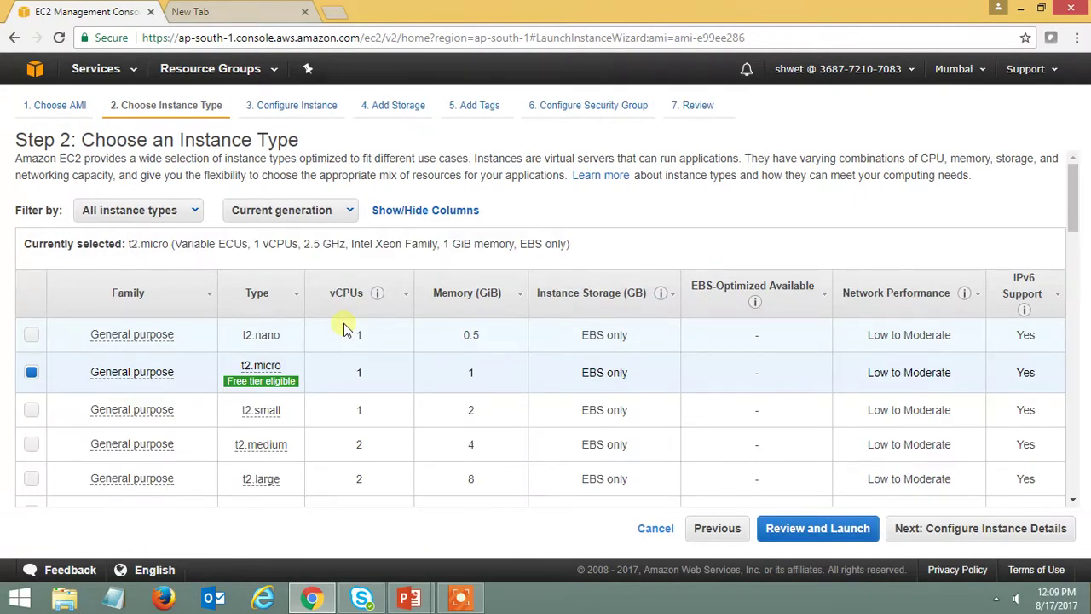
- Keep t2.micro as the instance type and continue to Configure Instance Details
click(976, 530)
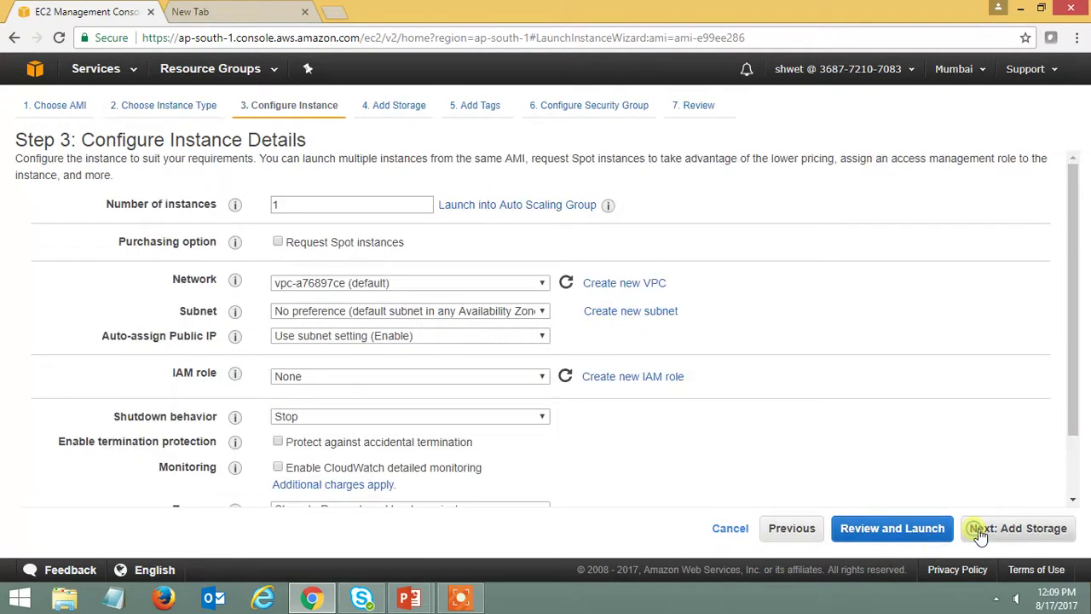
- Accept the default instance details, 8 GiB root storage and no tags
click(1034, 530)
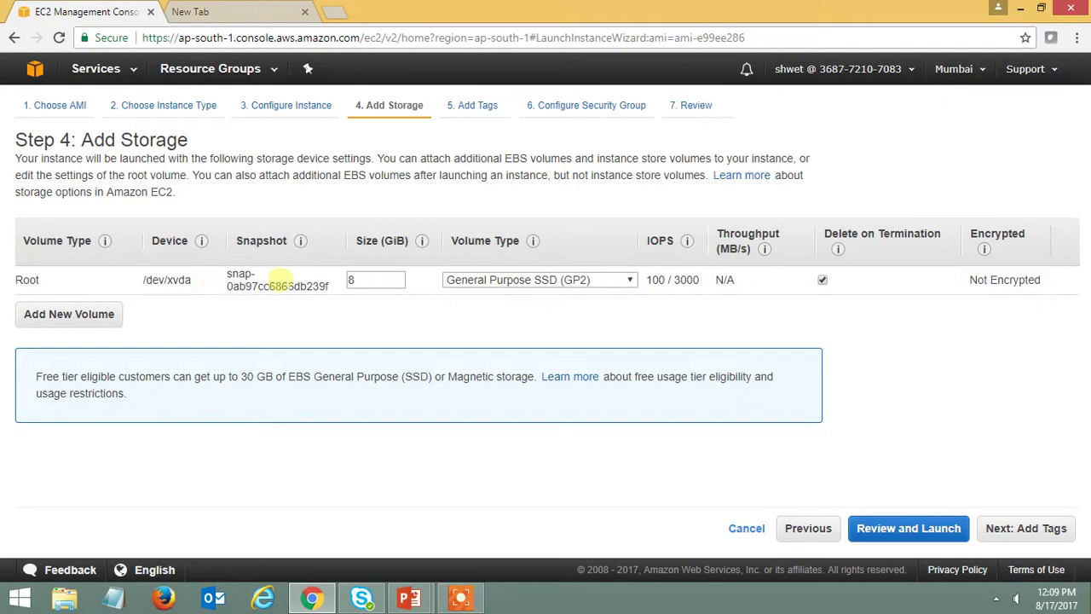
click(1048, 530)
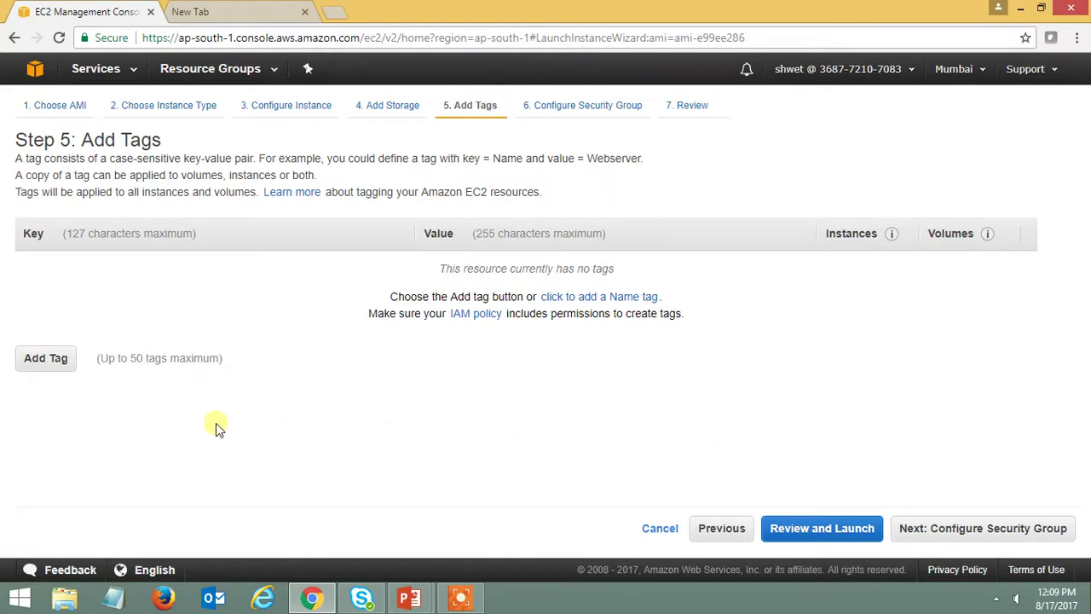
click(1046, 529)
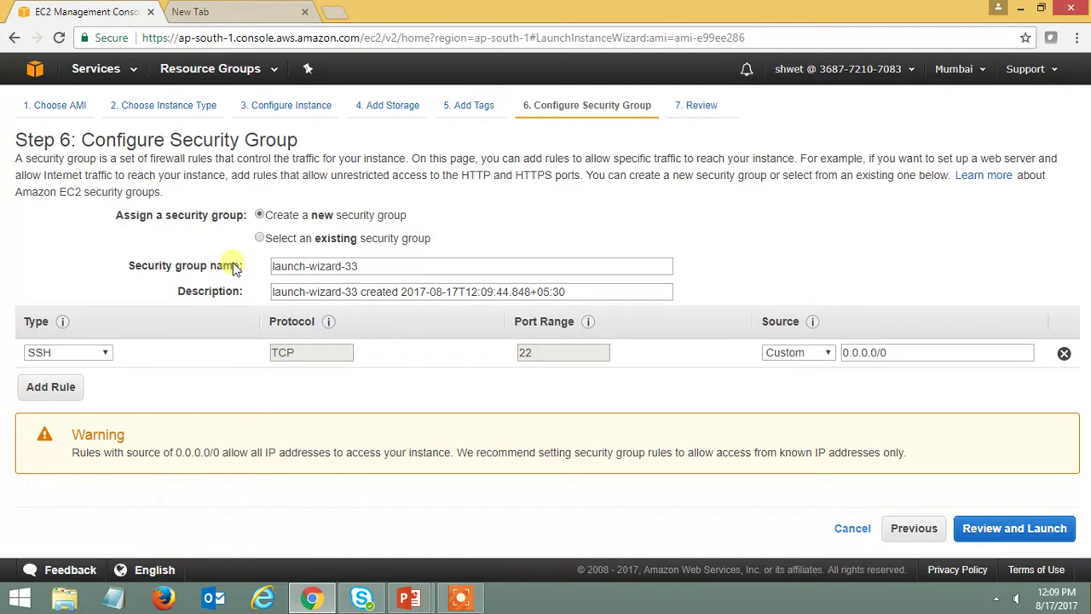
- Assign the existing security group sg-1f598576 (launch-wizard-7) to the instance
click(260, 239)
click(1076, 376)
drag(1075, 376, 1076, 376)
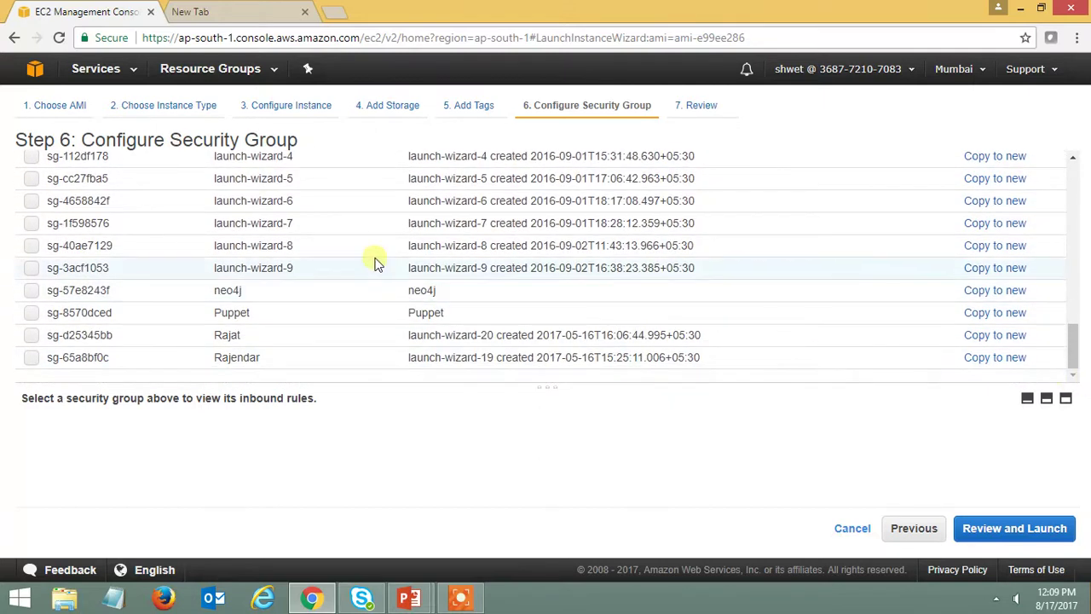
click(29, 225)
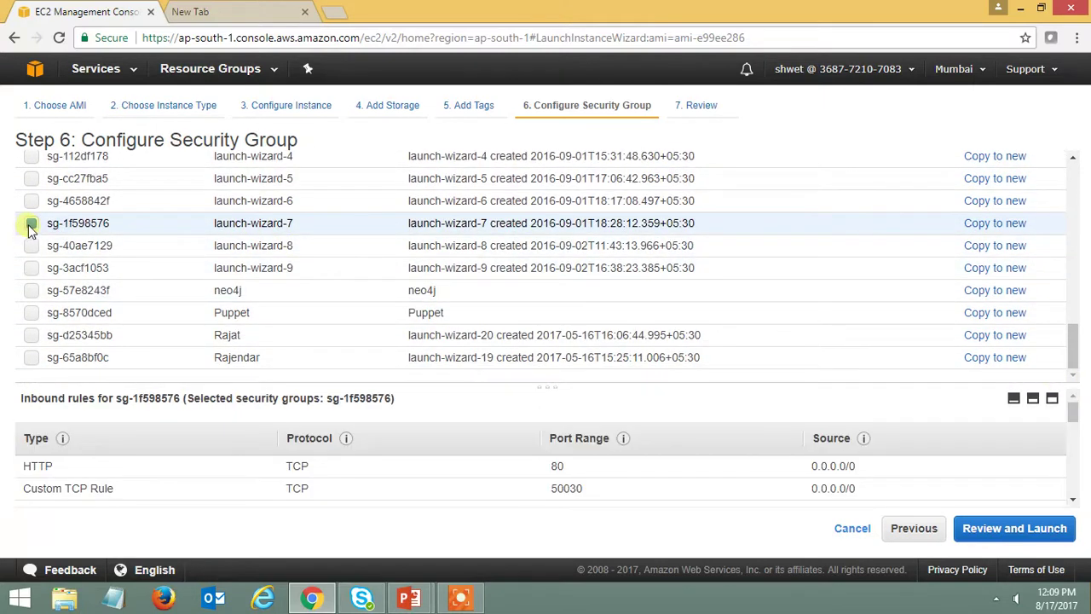
- Look over launch-wizard-7's inbound rules and proceed to the launch review
click(1074, 502)
click(1075, 501)
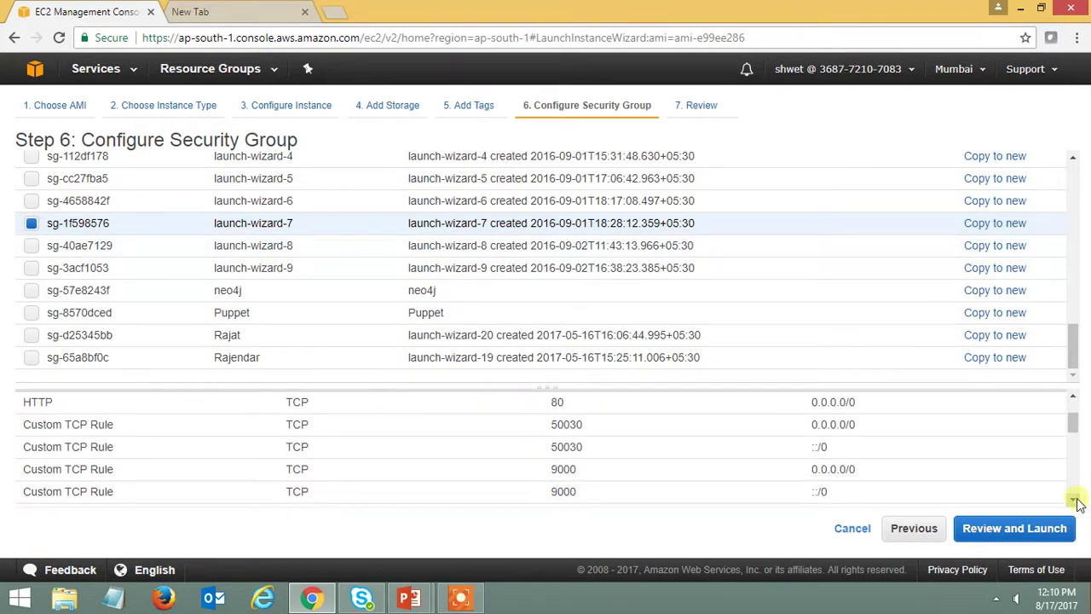
click(1076, 501)
click(1076, 501)
click(1076, 501)
click(1075, 502)
click(1076, 501)
click(1076, 502)
click(1075, 501)
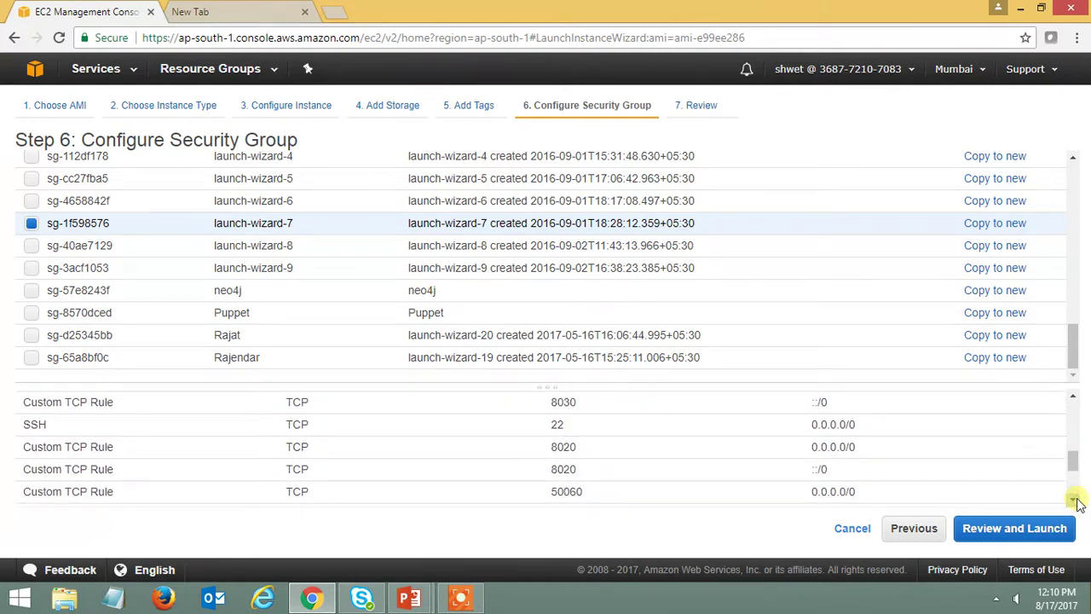
click(1075, 502)
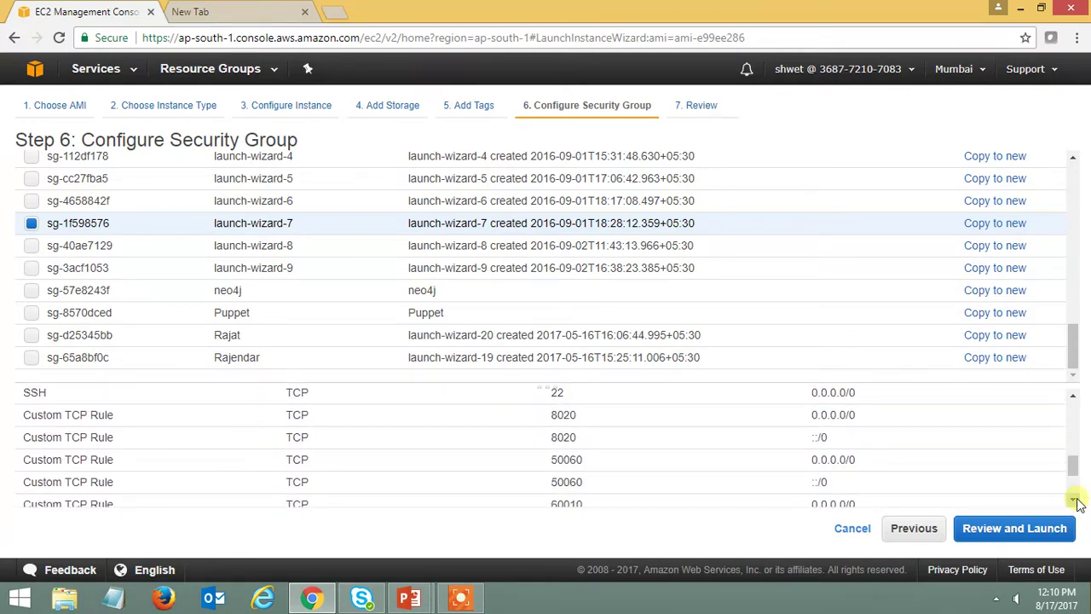
click(1075, 501)
click(1075, 501)
click(1075, 501)
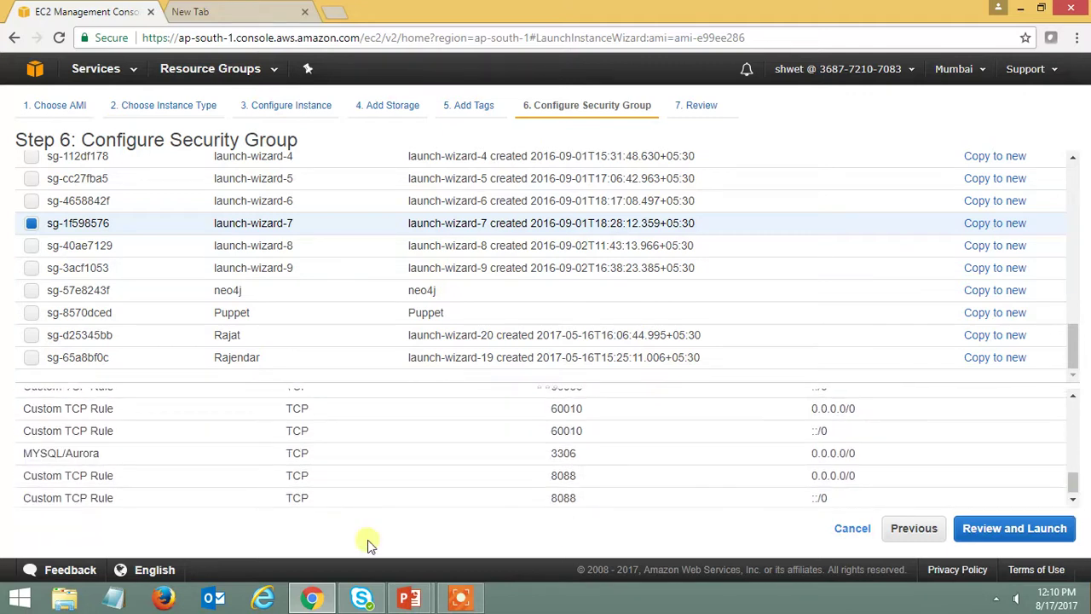
drag(122, 455, 100, 467)
click(103, 468)
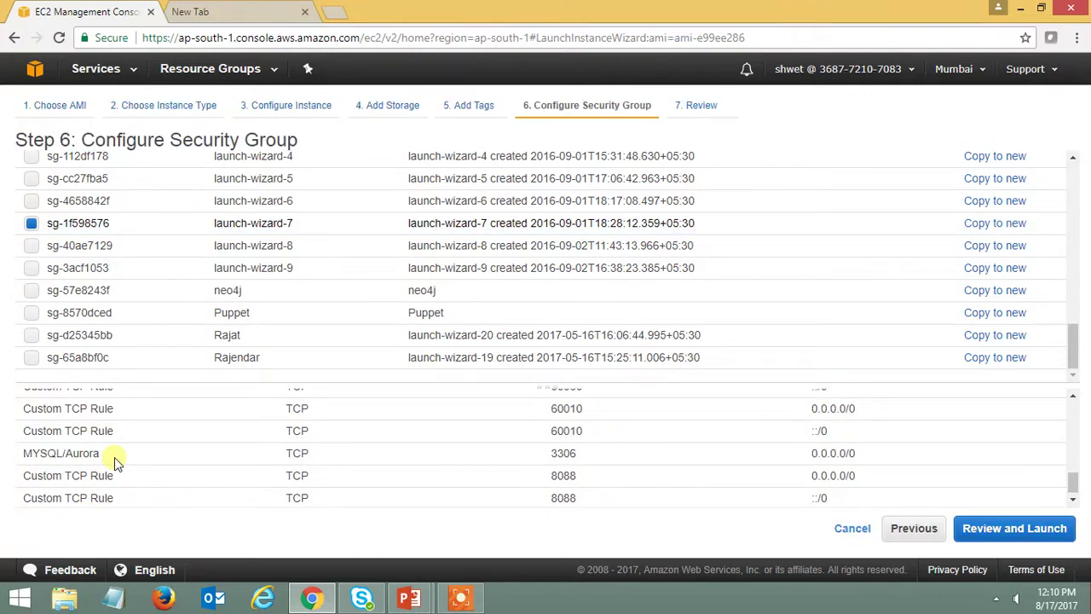
click(1047, 529)
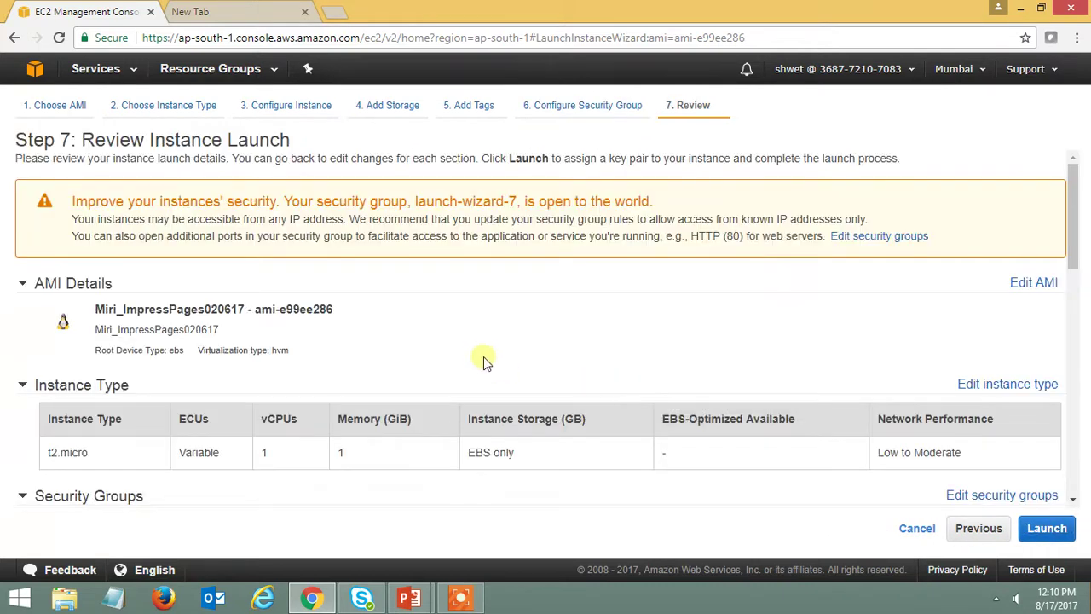
- Review the inbound rules, pointing out SSH on port 22 and MYSQL/Aurora on 3306
scroll(482, 358, down, 2)
scroll(482, 358, down, 2)
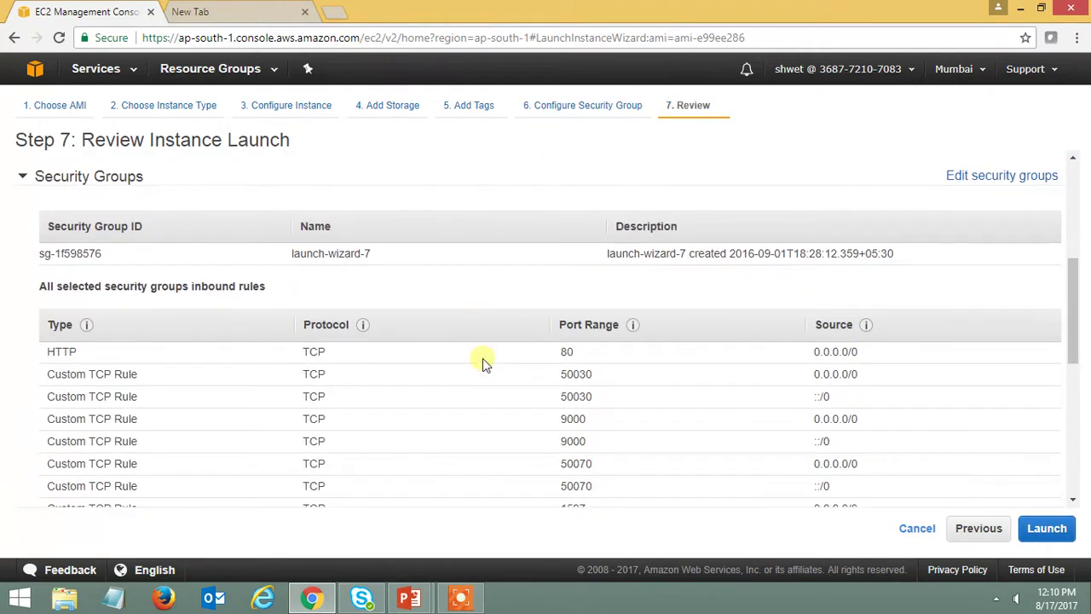
scroll(482, 358, down, 1)
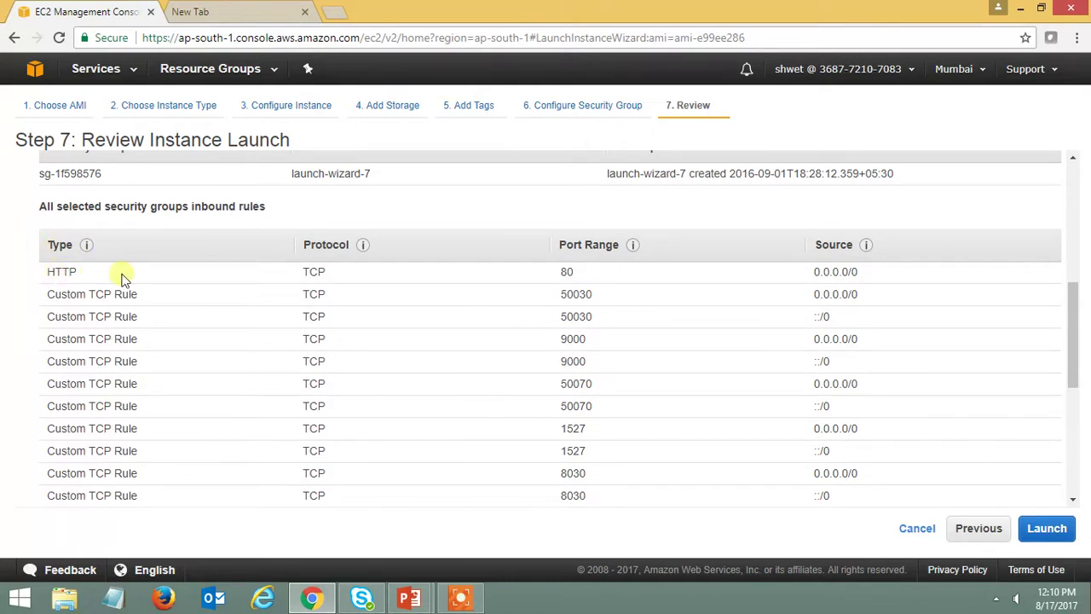
scroll(487, 372, down, 2)
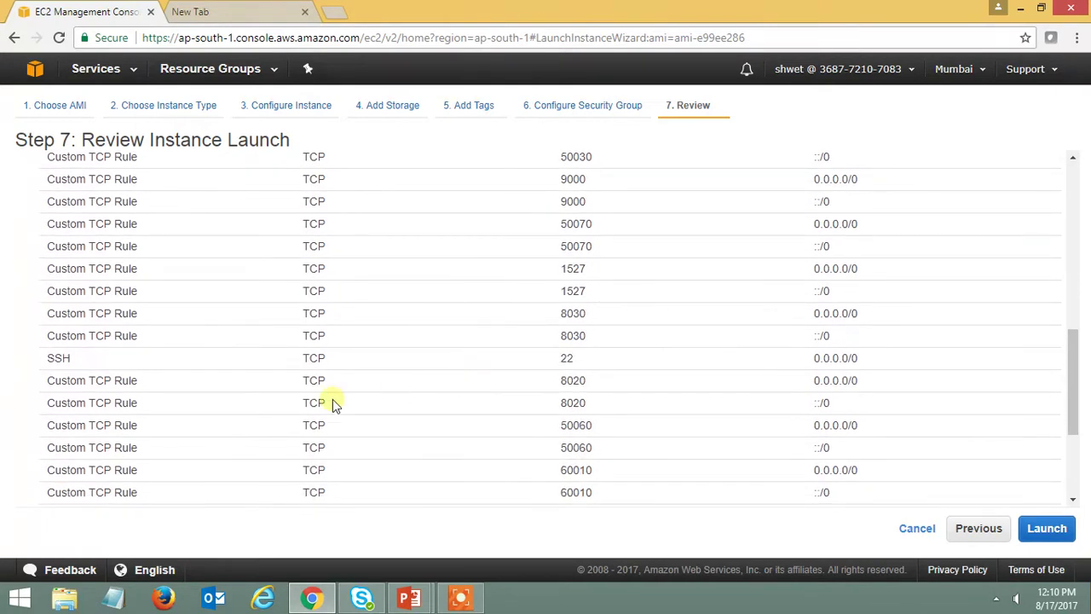
mouse_move(39, 363)
mouse_down()
mouse_move(103, 353)
mouse_move(47, 362)
mouse_up()
click(103, 356)
scroll(155, 368, down, 3)
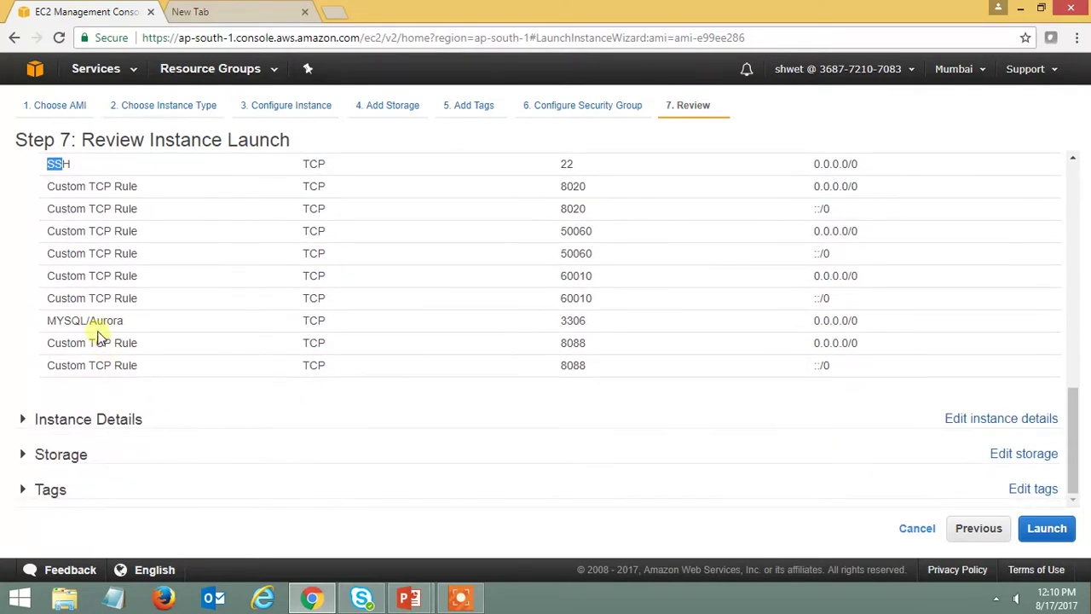
drag(129, 320, 45, 322)
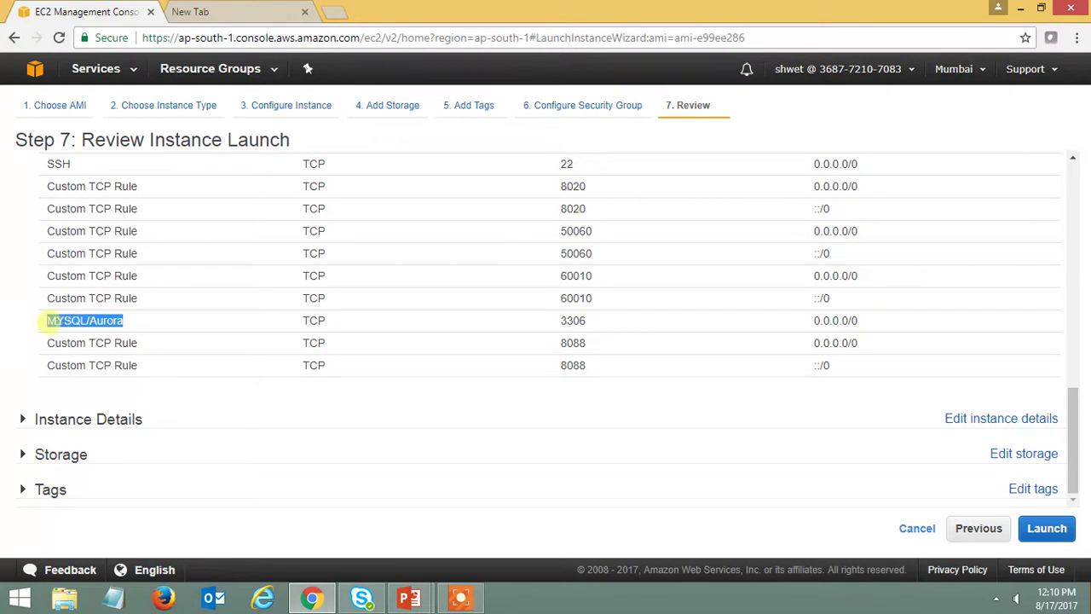
click(184, 322)
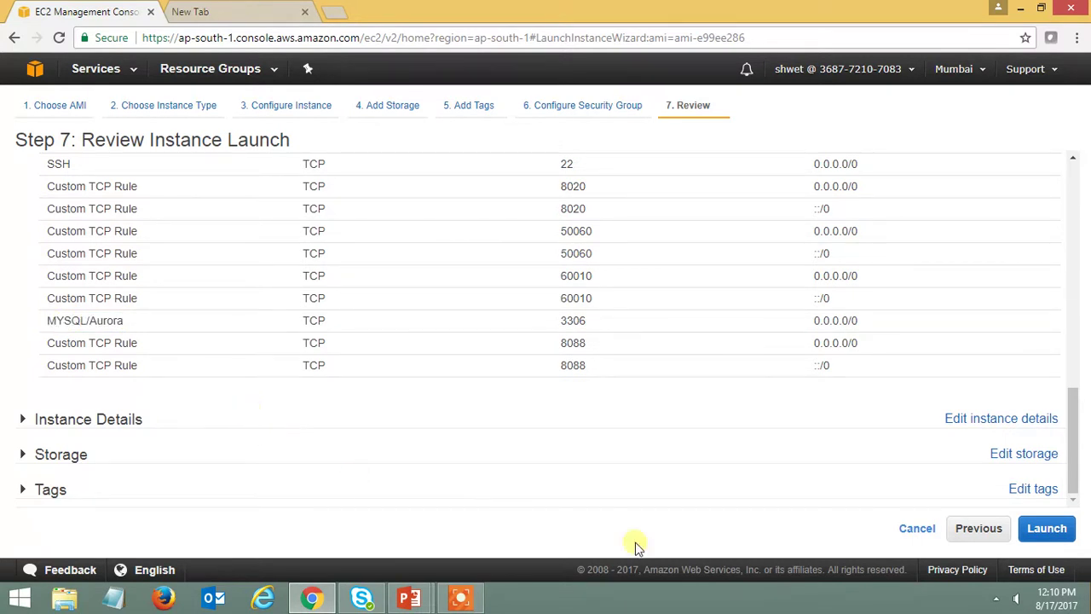
- Recheck the review page and launch the instance
scroll(599, 424, up, 3)
scroll(596, 424, up, 2)
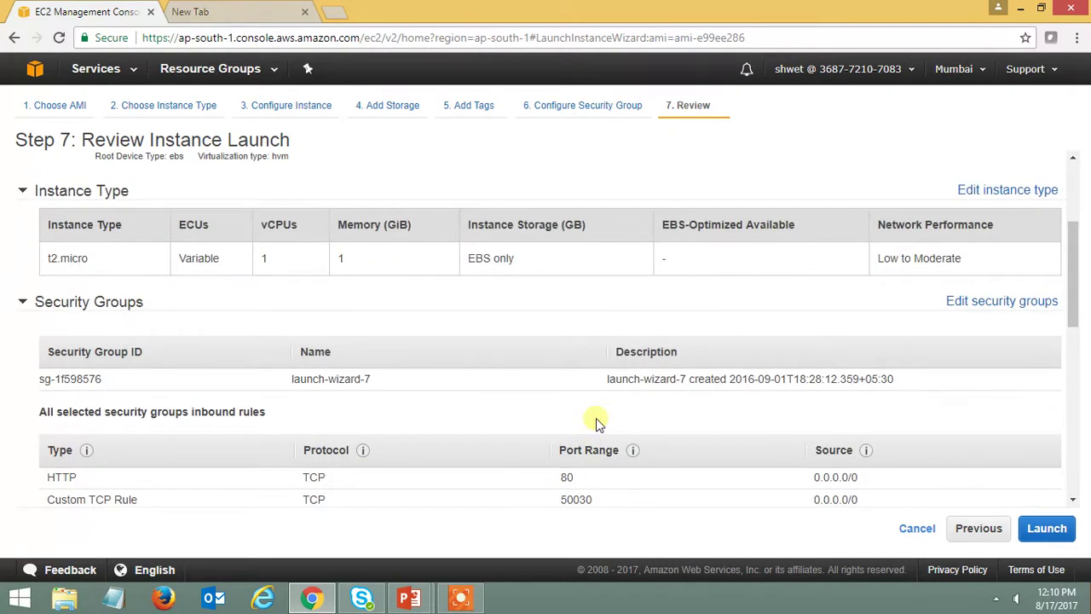
scroll(596, 418, up, 2)
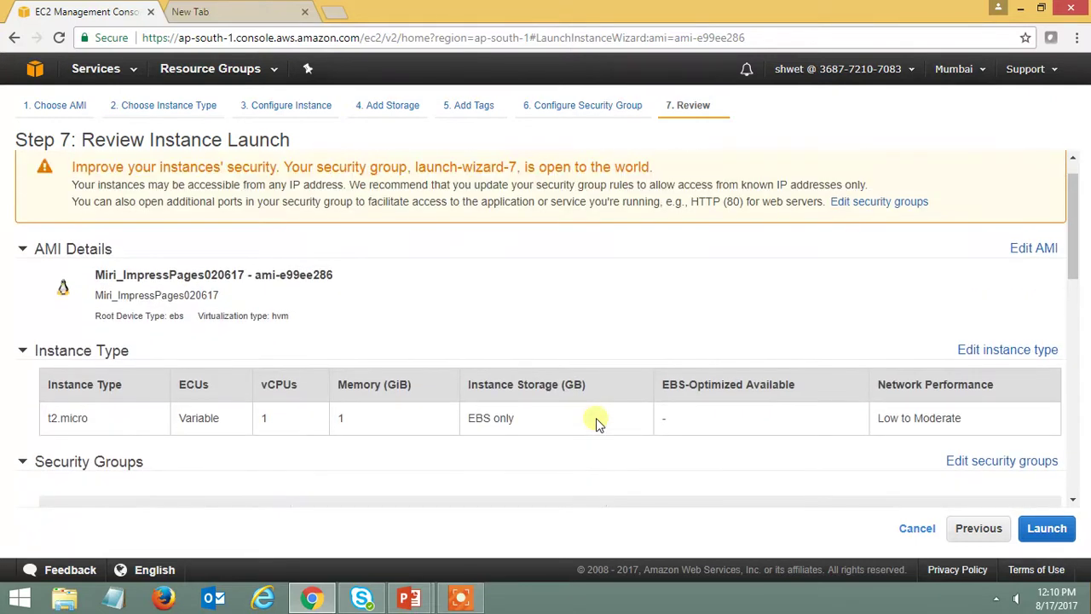
scroll(596, 418, down, 4)
scroll(596, 418, down, 5)
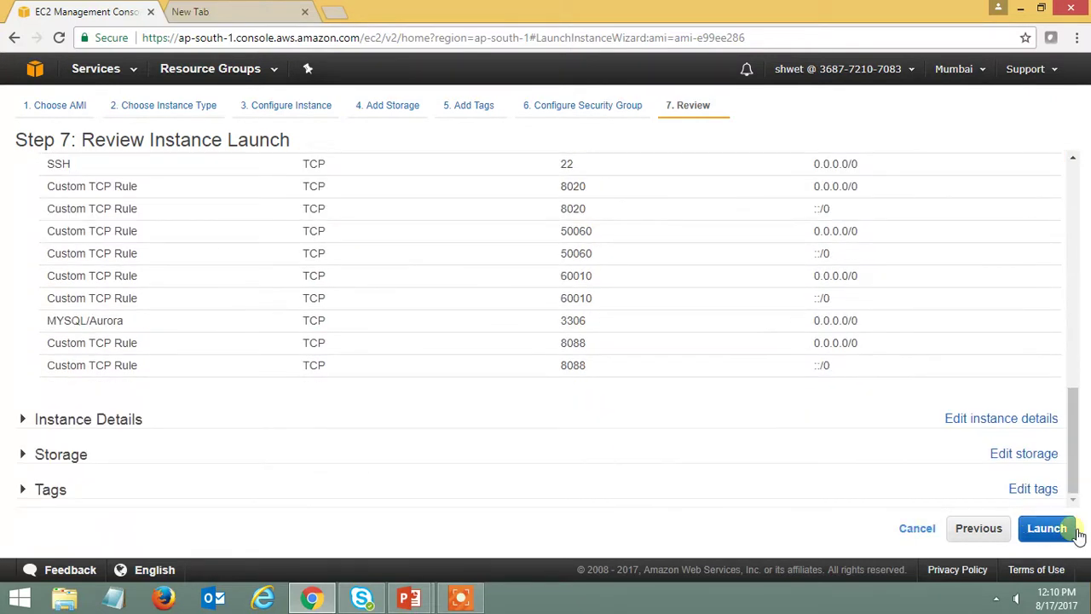
click(1050, 530)
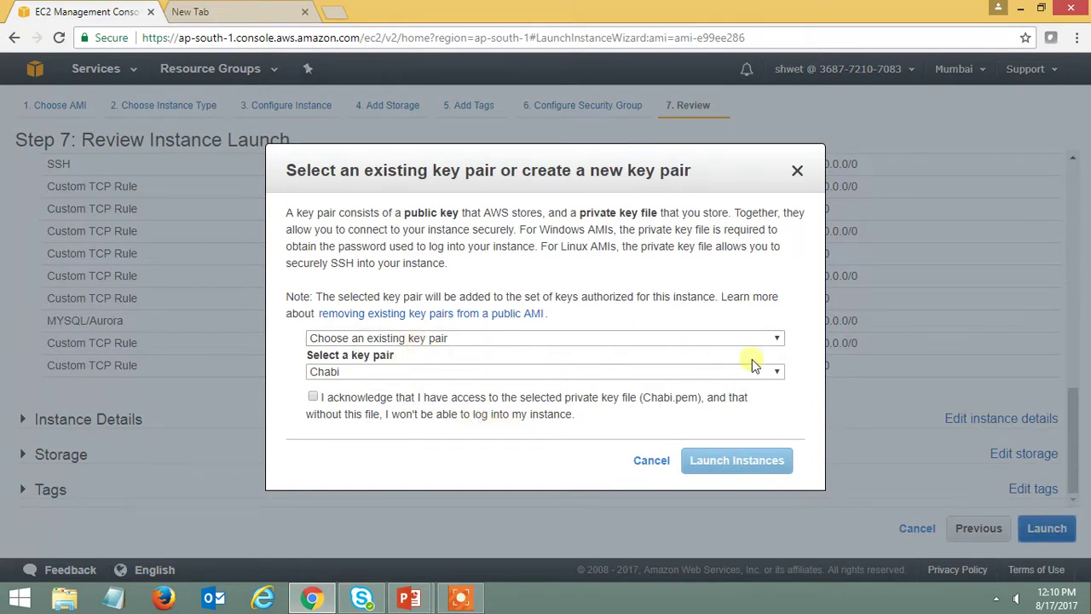
- Launch the instance with key pair ImpressPages16thAug, acknowledging the private key file
click(779, 372)
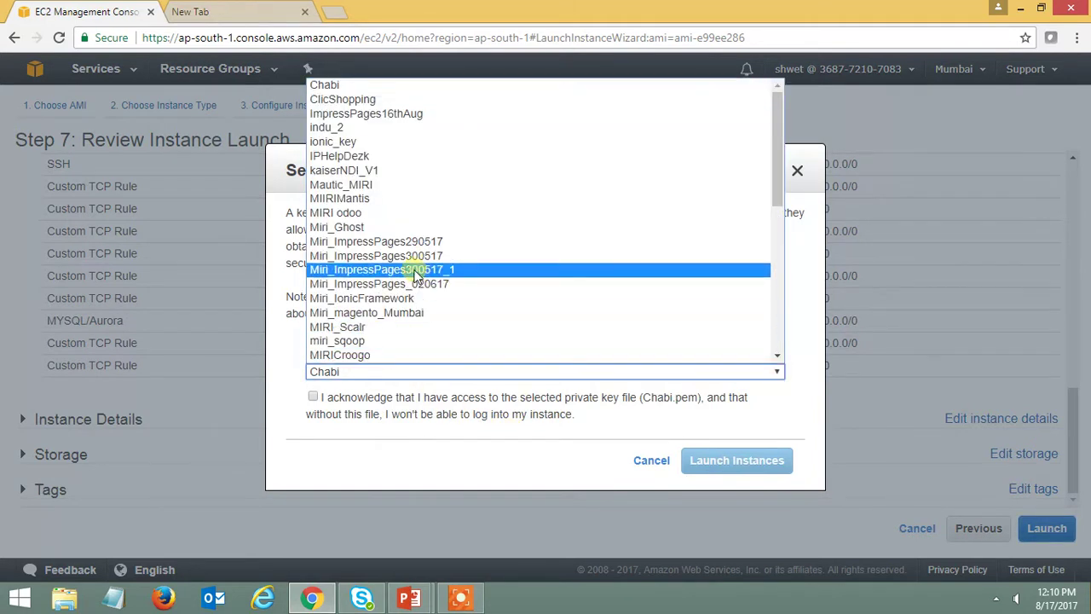
click(392, 114)
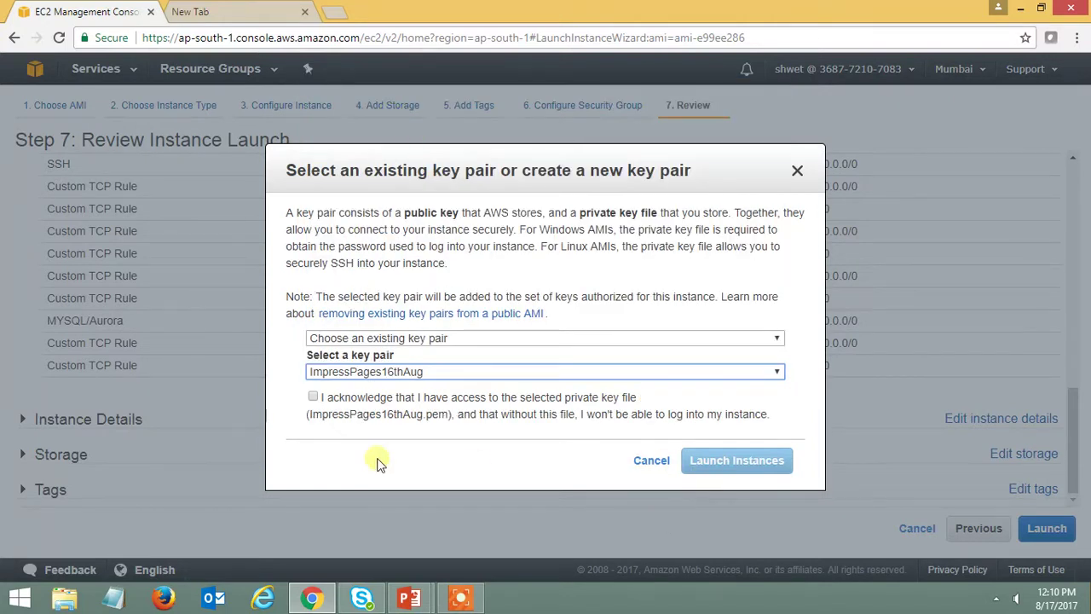
click(313, 398)
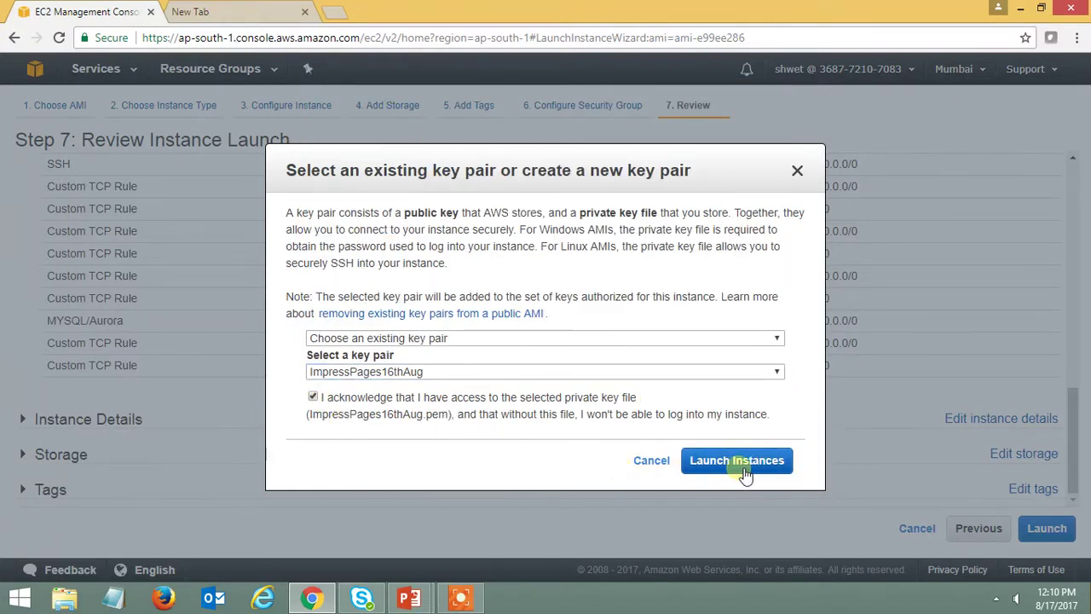
click(740, 465)
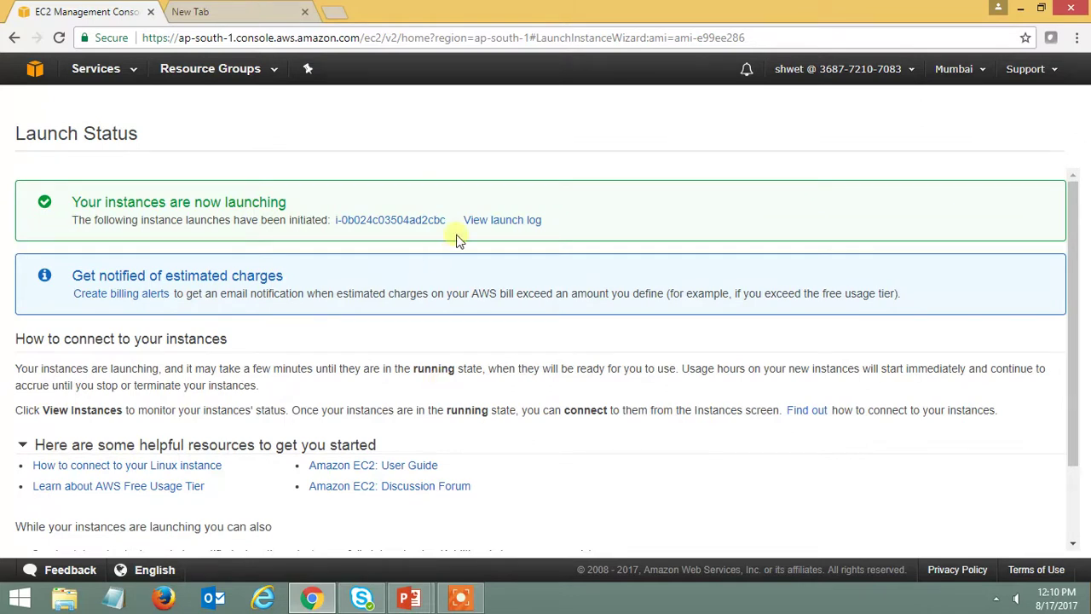
- Check the launch log, then go to the Instances list
click(513, 223)
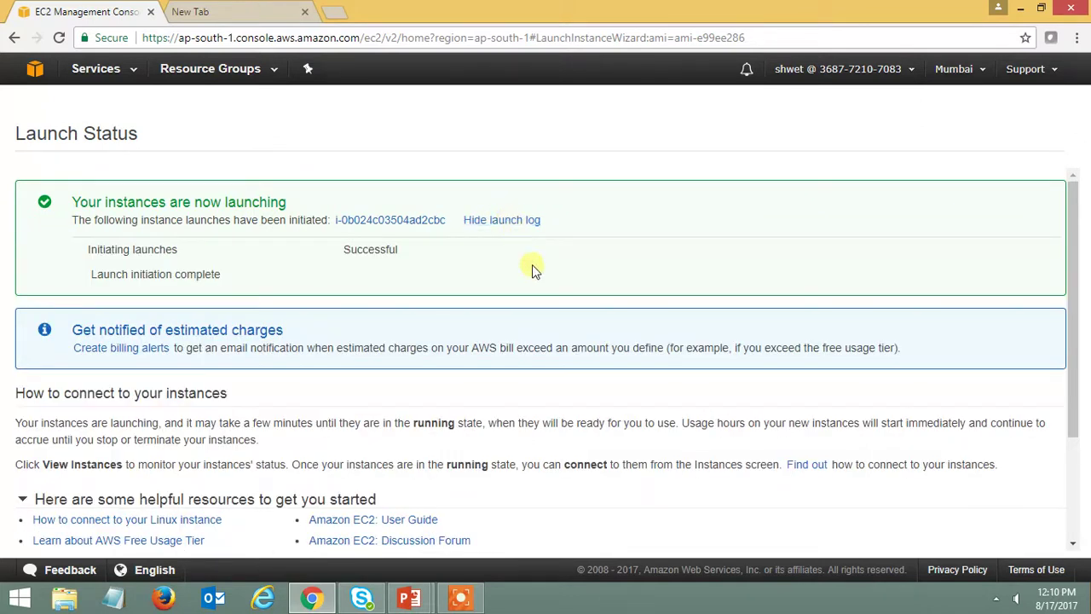
scroll(572, 360, down, 3)
click(1009, 539)
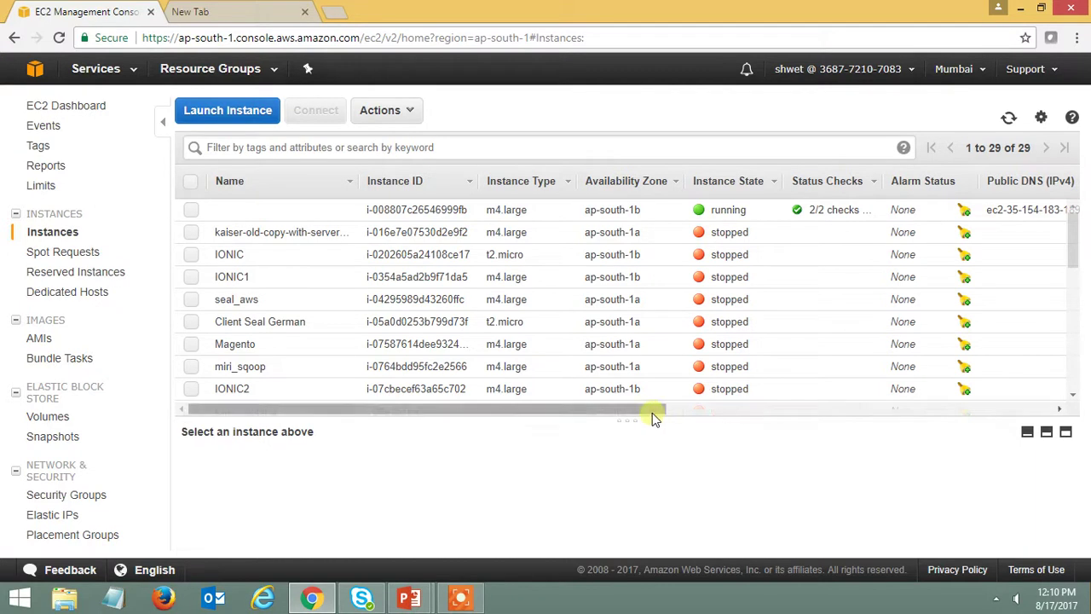
- Sort the instances table by Launch Time, newest first
drag(635, 413, 1018, 422)
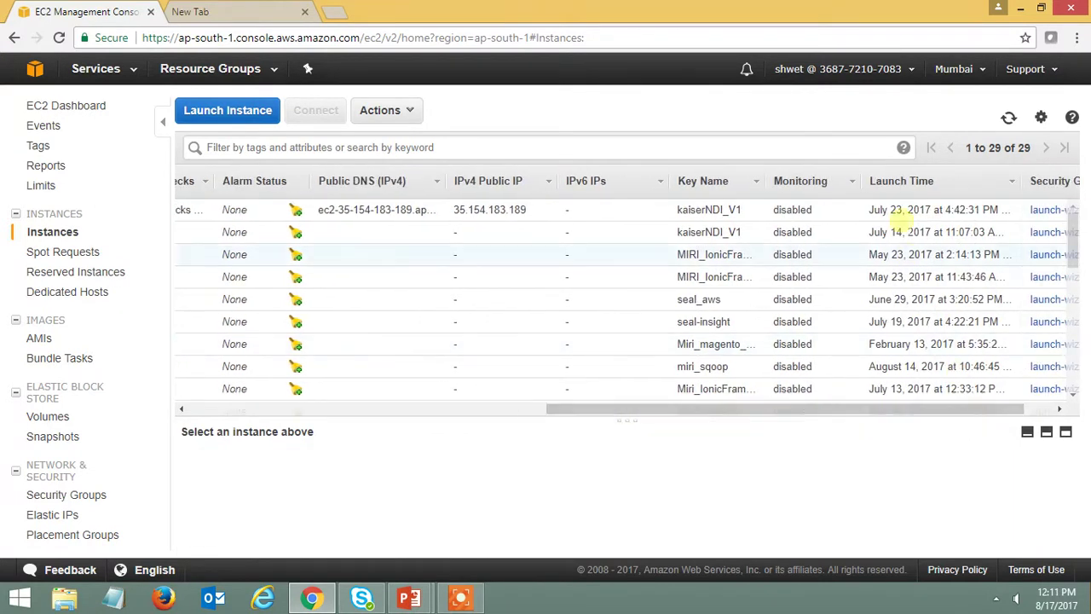
click(906, 182)
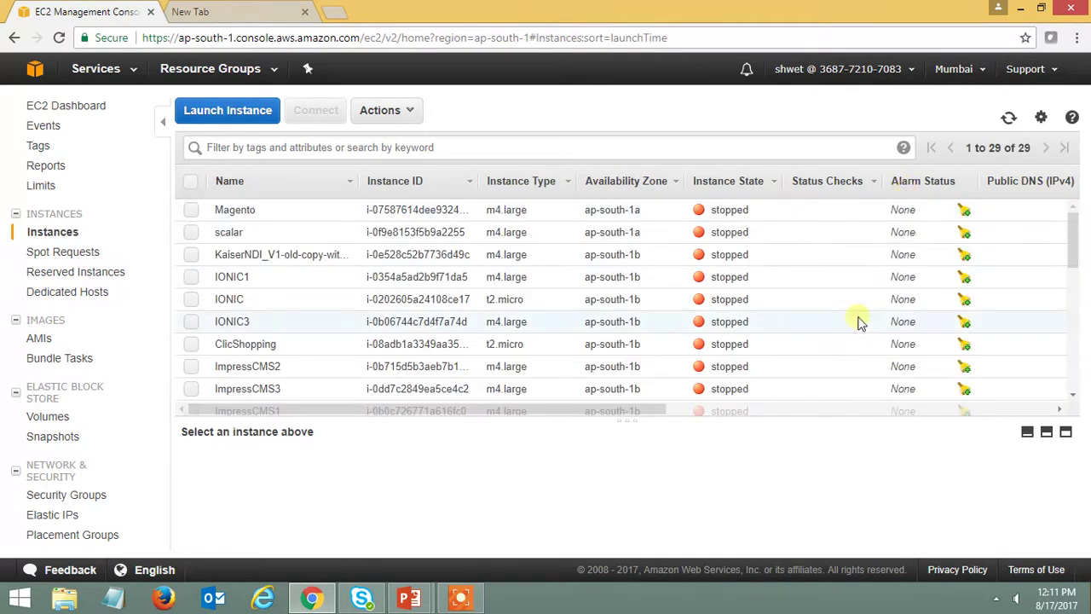
drag(638, 415, 1054, 407)
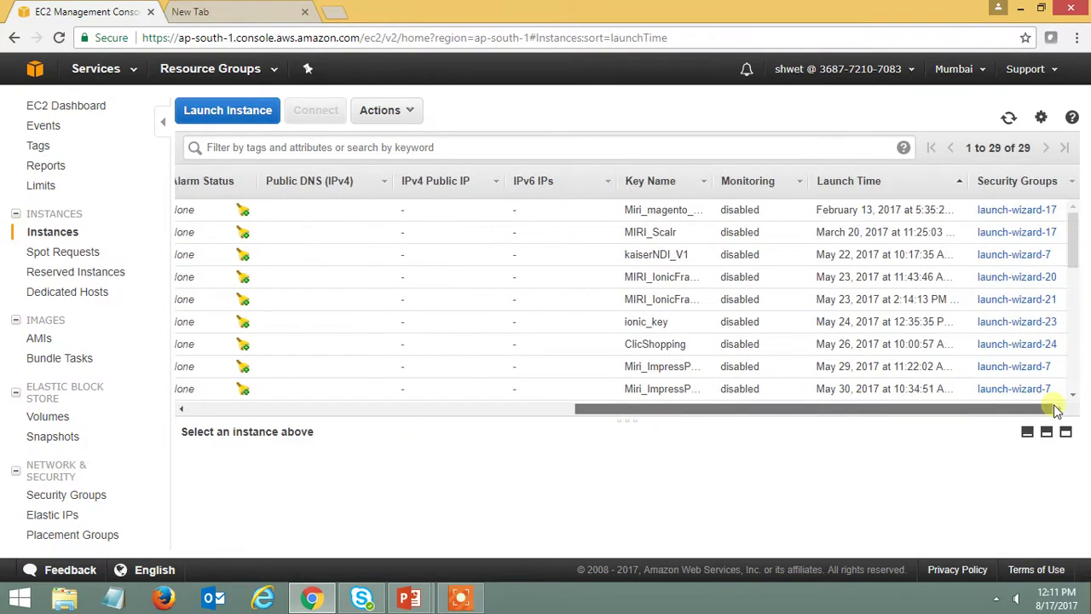
click(852, 194)
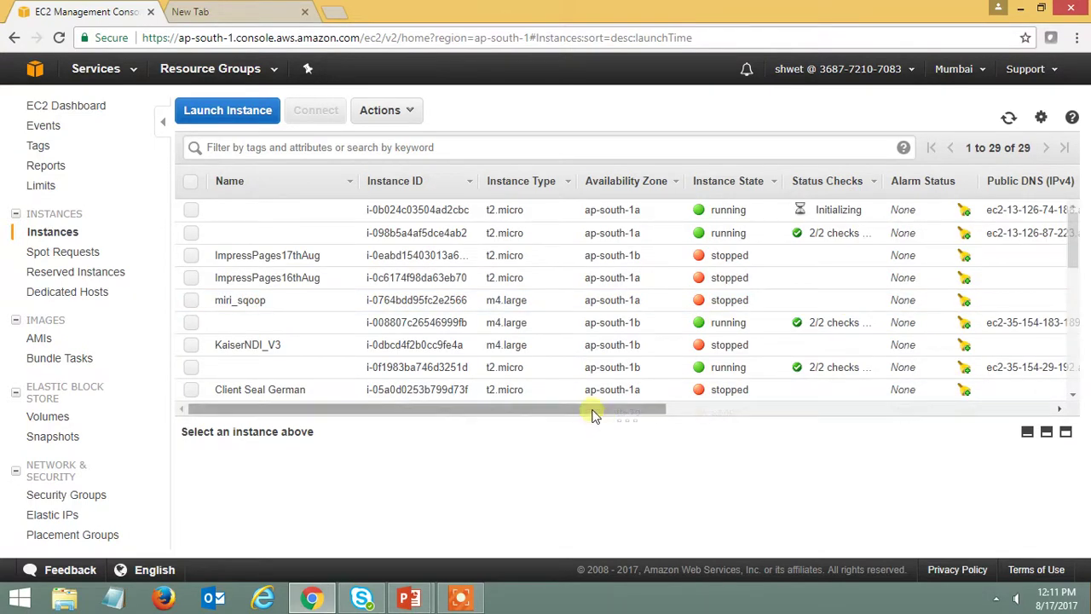
- Name the new instance ImpressPages17AugV2
click(344, 210)
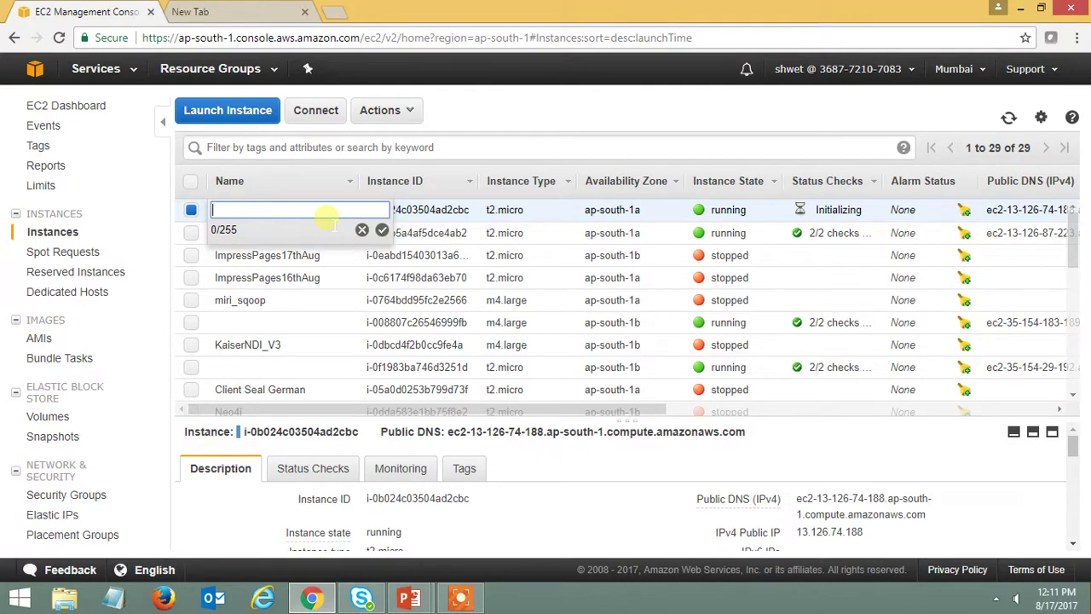
text(ImpressPages)
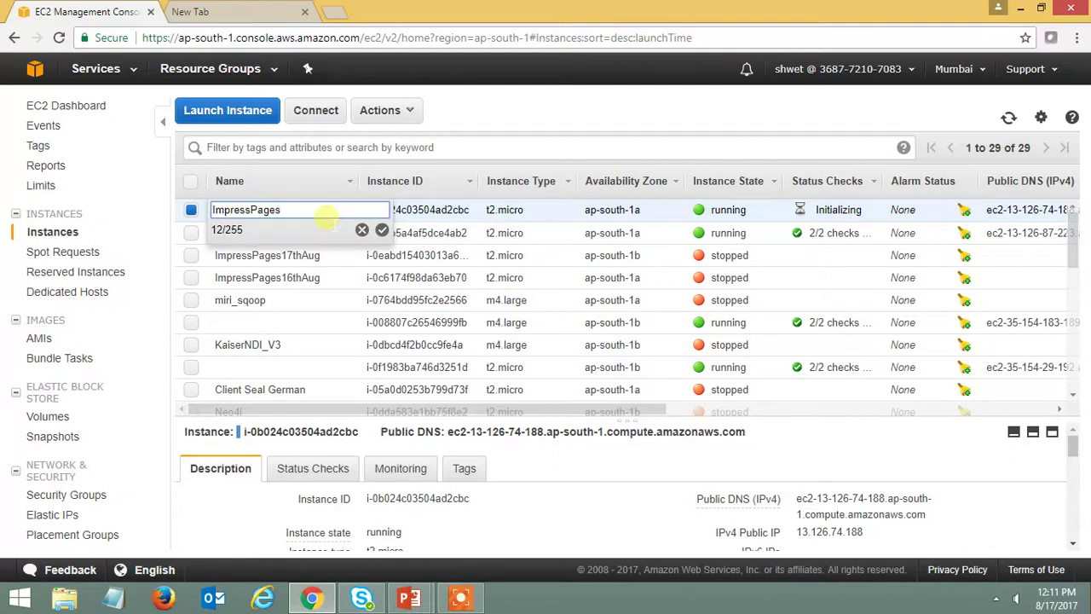
text(17AugV2)
click(382, 230)
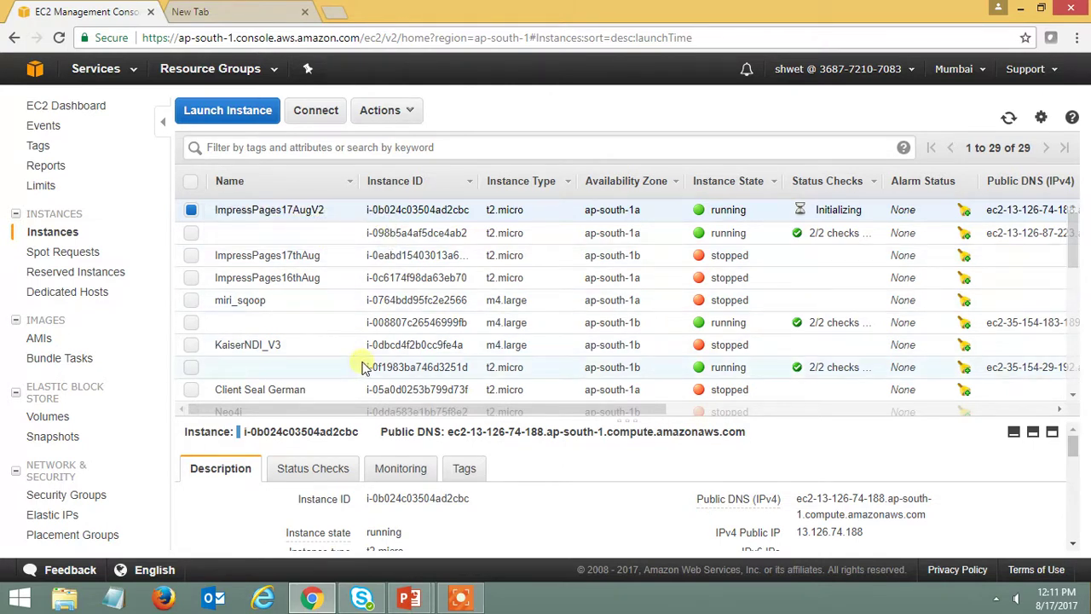
- Highlight the new instance's Initializing status check
double_click(861, 210)
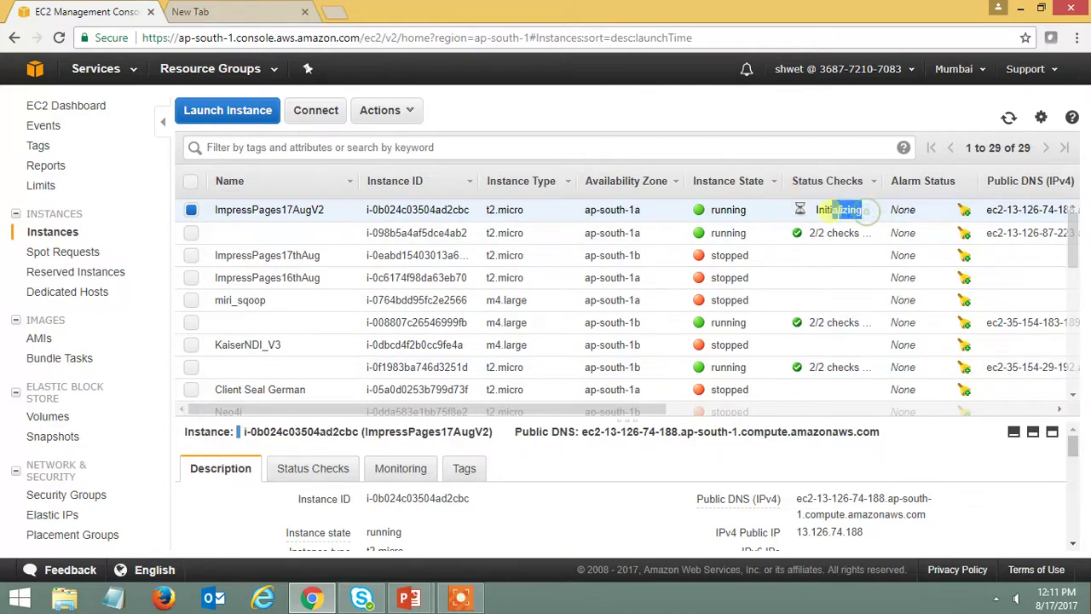
click(860, 209)
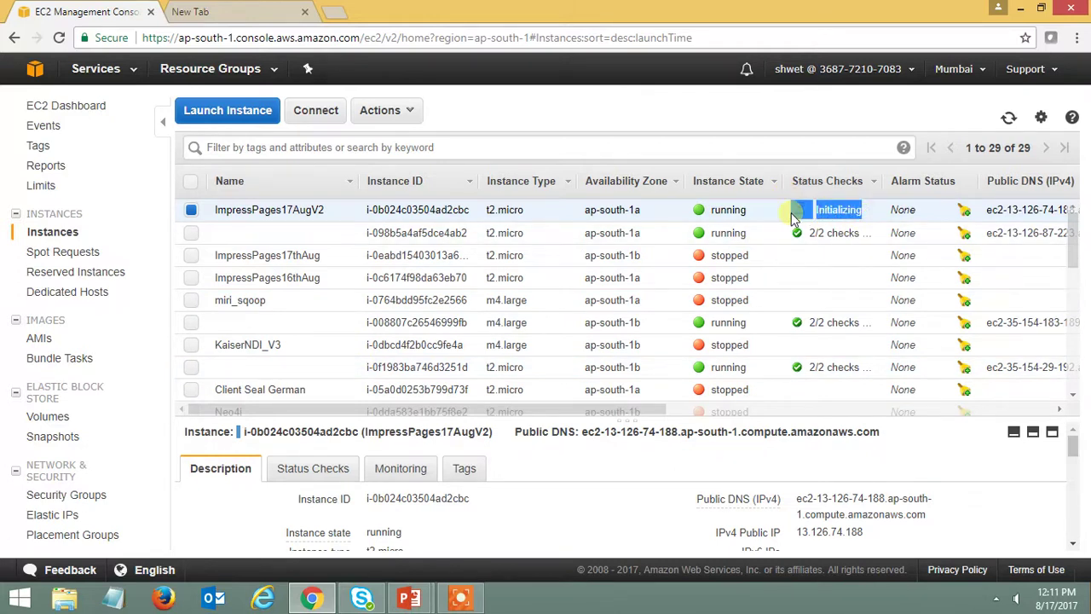
click(874, 216)
mouse_move(825, 209)
mouse_down()
mouse_move(854, 210)
mouse_move(815, 210)
mouse_up()
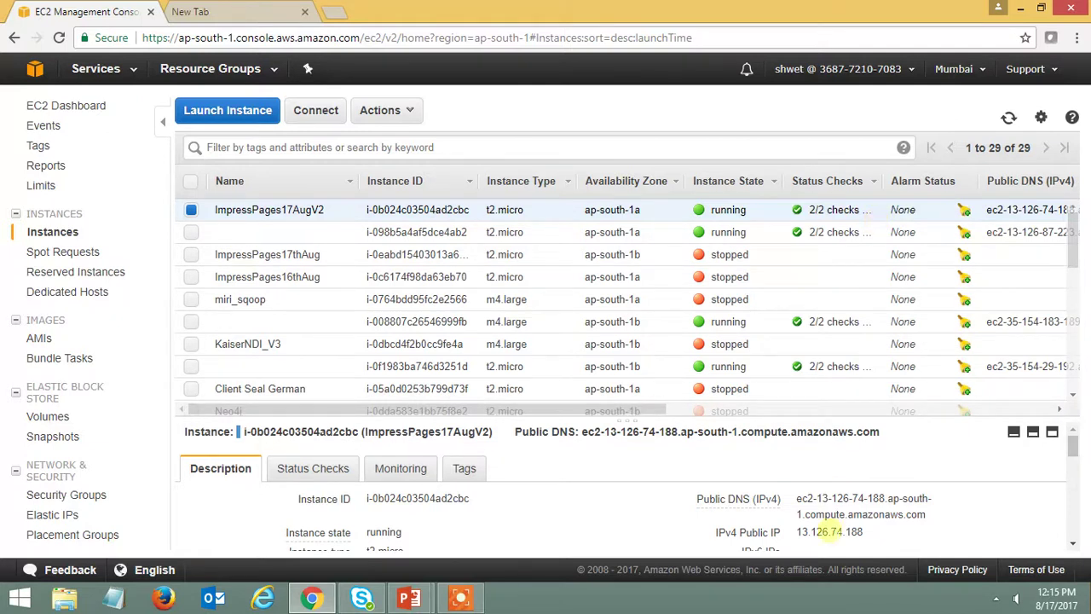
- Select and copy the public IPv4 address 13.126.74.188 from the Description tab
scroll(833, 529, down, 1)
scroll(833, 524, up, 2)
drag(869, 537, 795, 533)
key(ctrl+c)
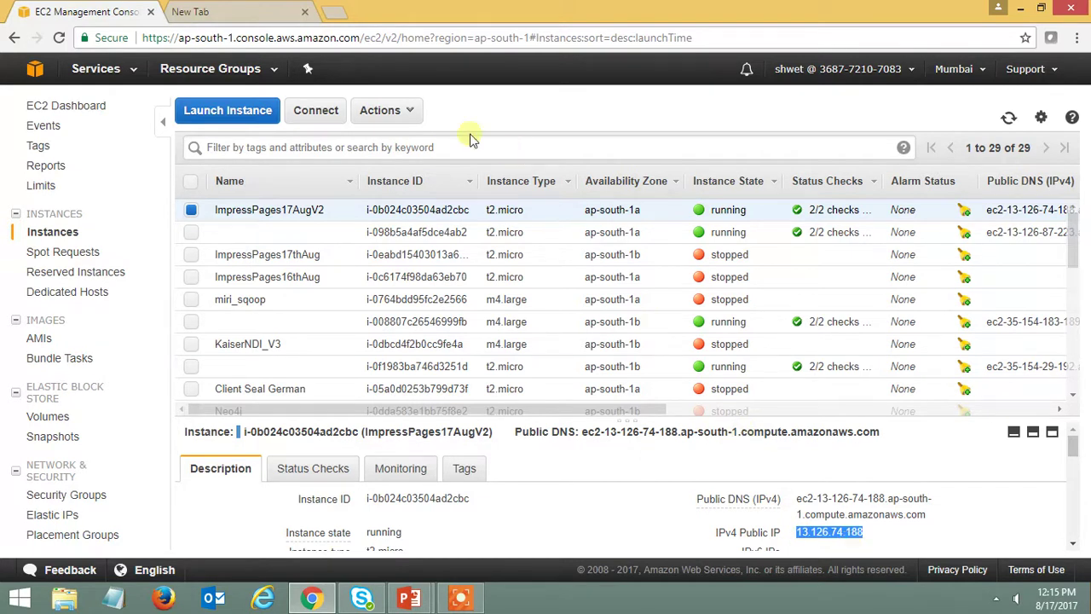
- Load 13.126.74.188 in a new Chrome tab to reach the ImpressPages installer
click(334, 12)
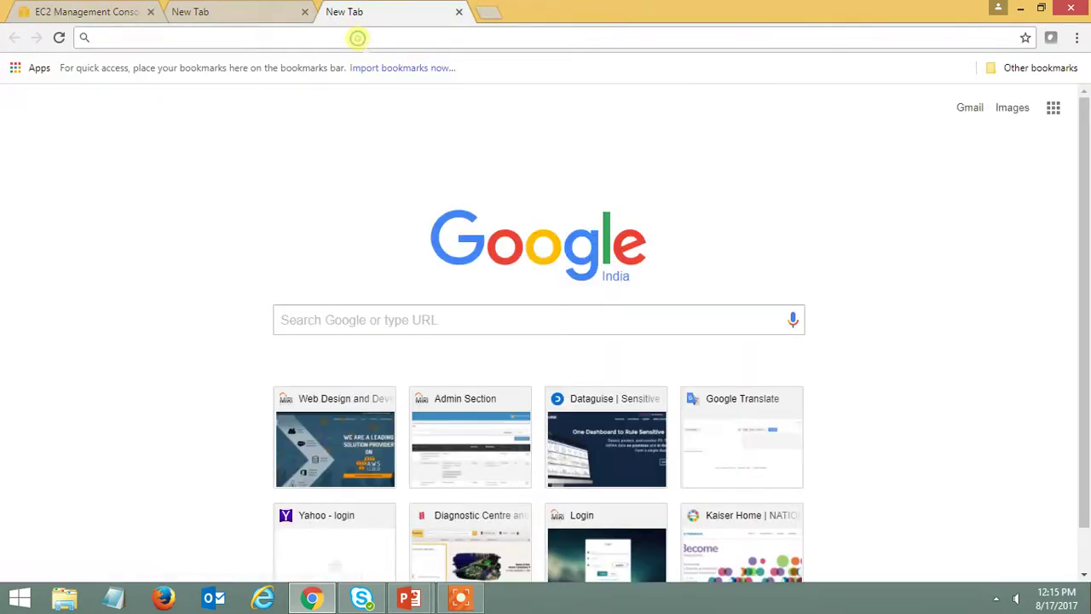
key(ctrl+v)
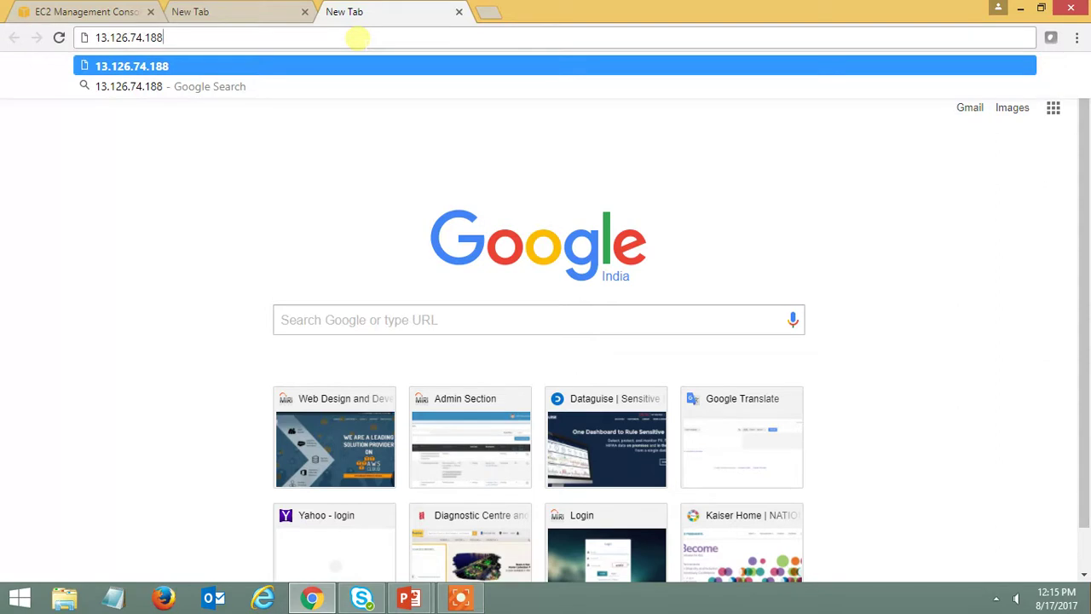
key(Return)
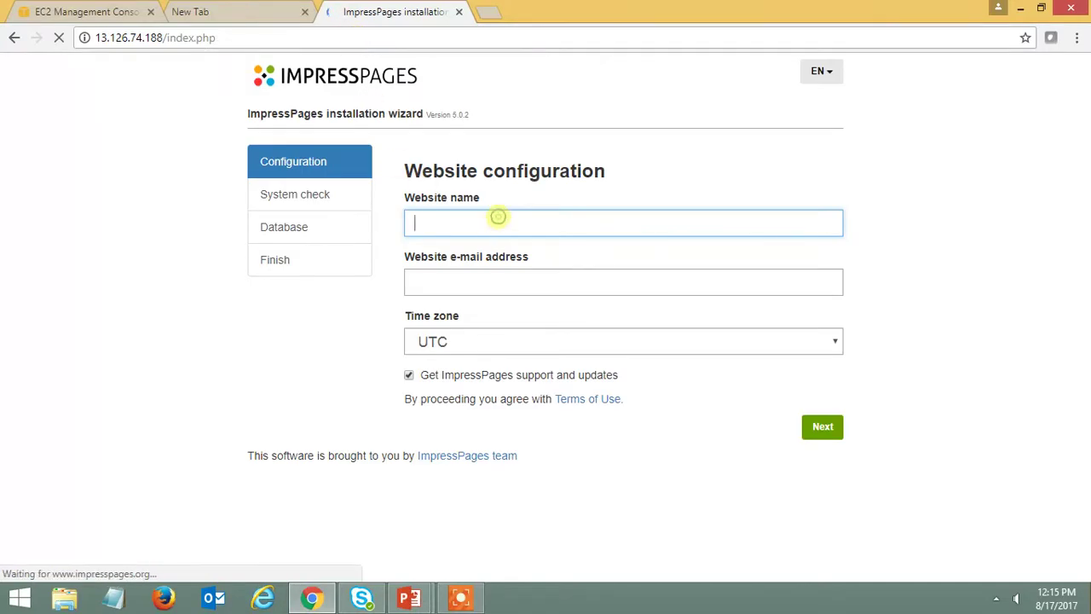
text(S)
key(BackSpace)
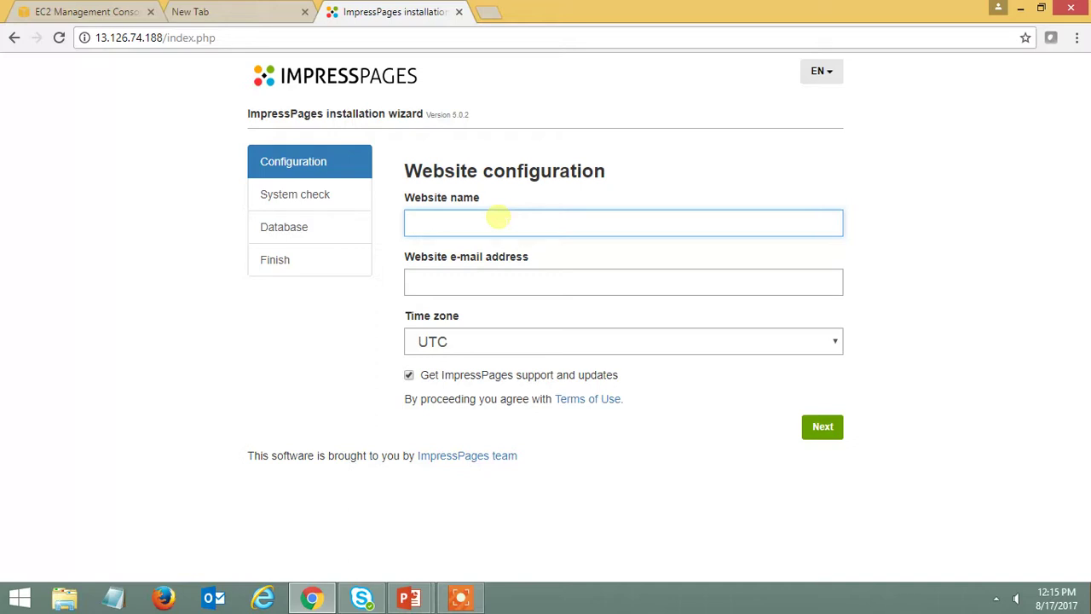
text(www.miritech.com)
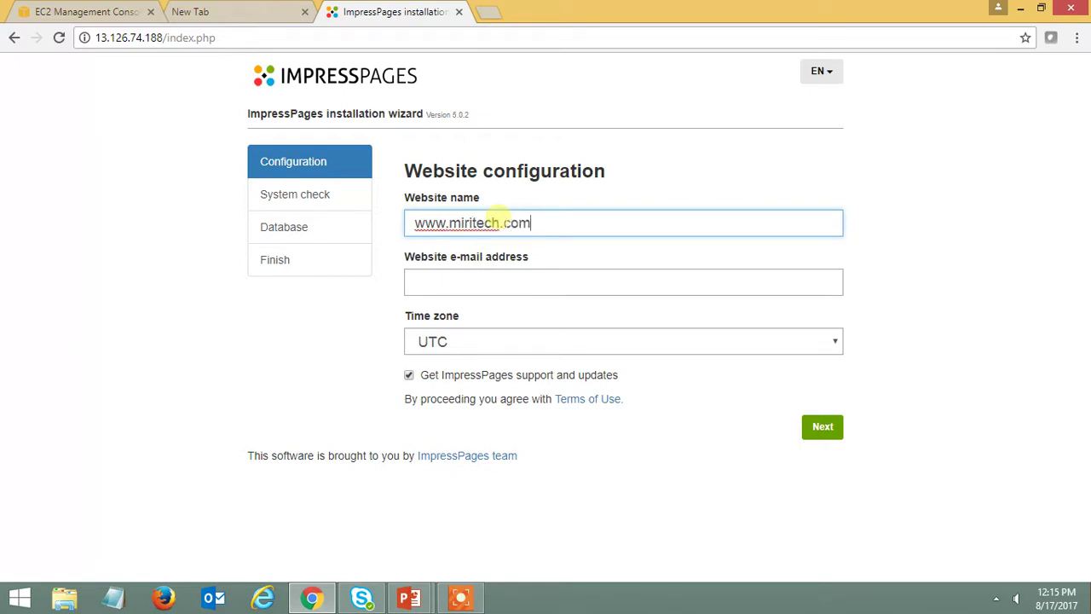
click(487, 282)
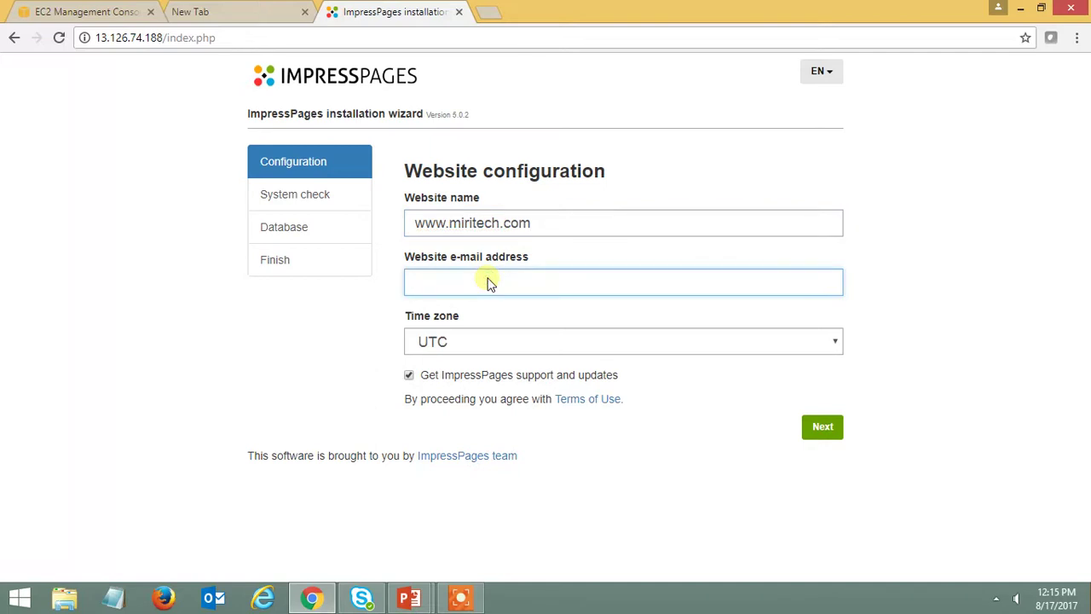
text(shwet)
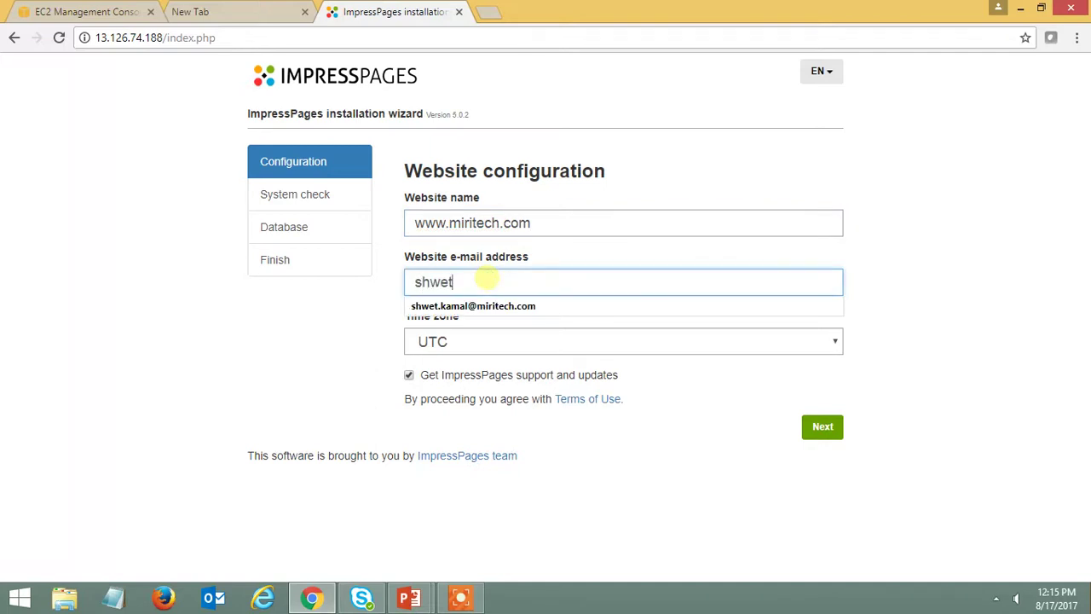
click(480, 306)
click(831, 429)
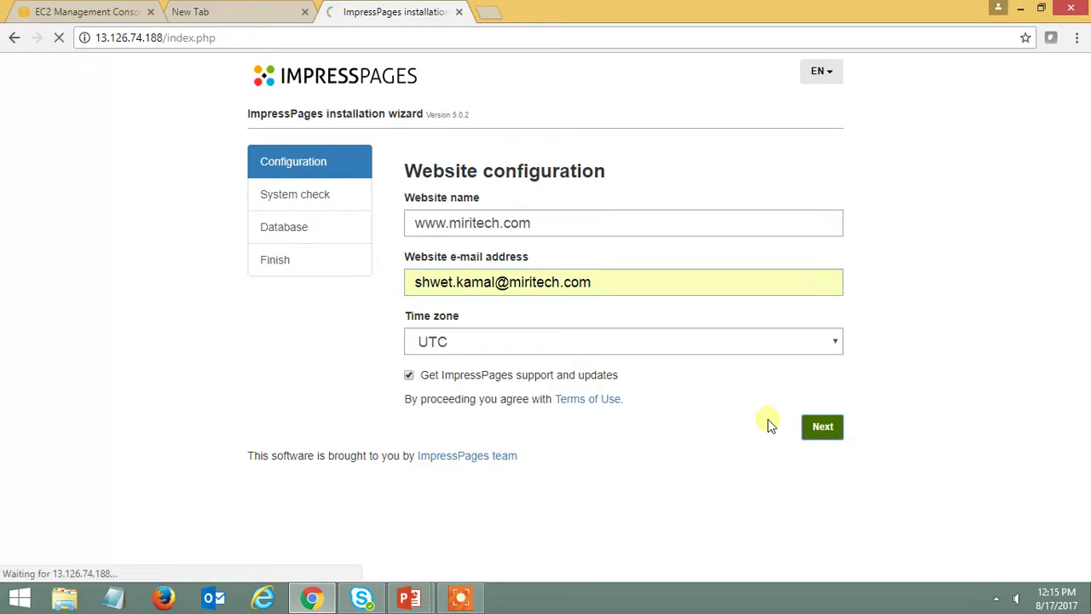
click(453, 279)
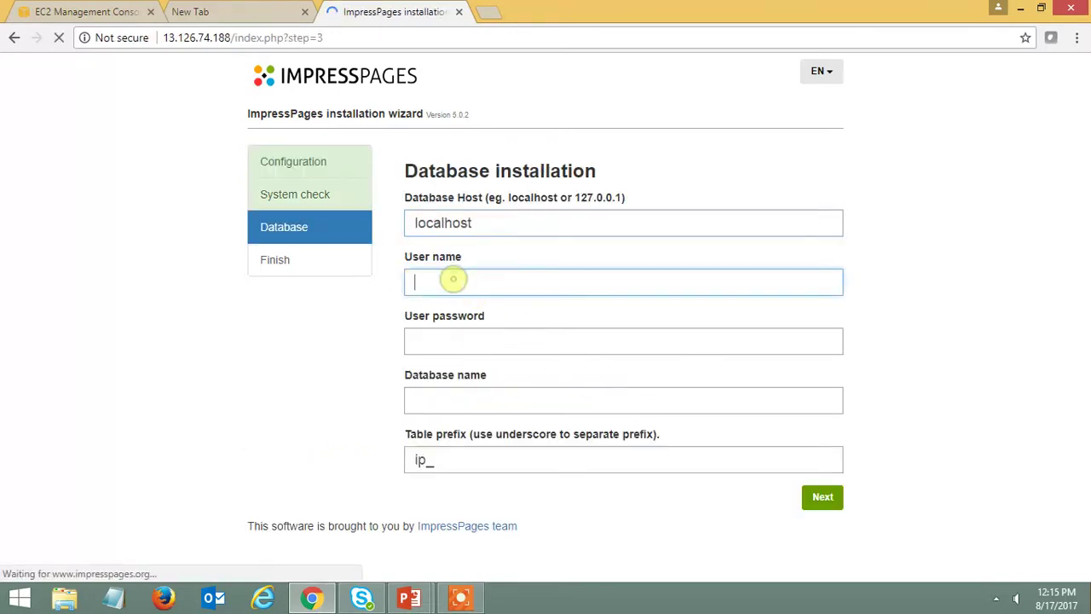
- Enter root as the database user name and copy the instance ID from the EC2 console
text(root)
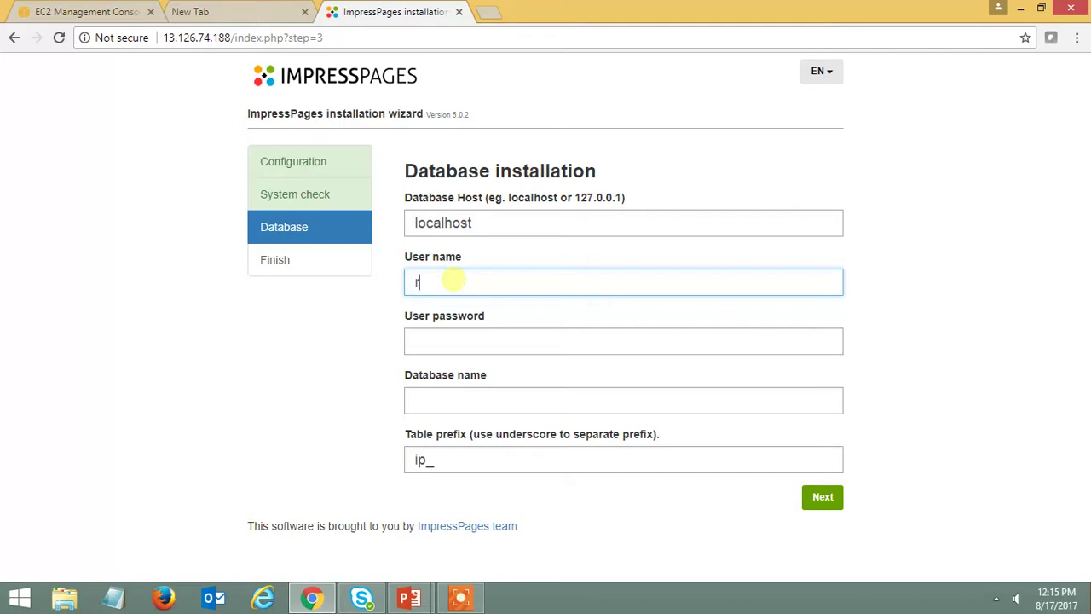
click(458, 341)
click(86, 11)
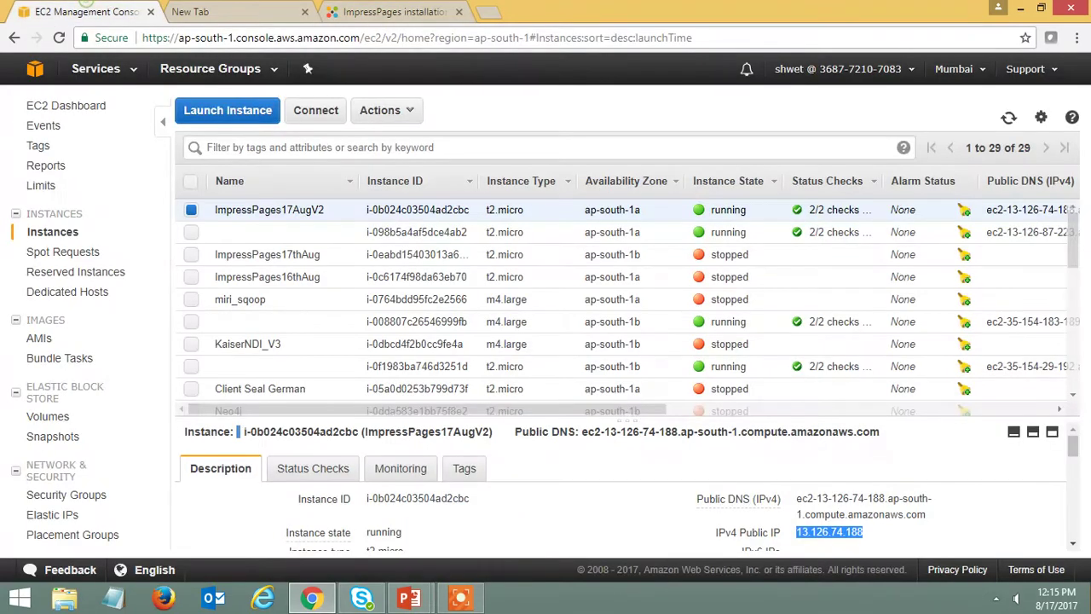
drag(298, 503, 366, 499)
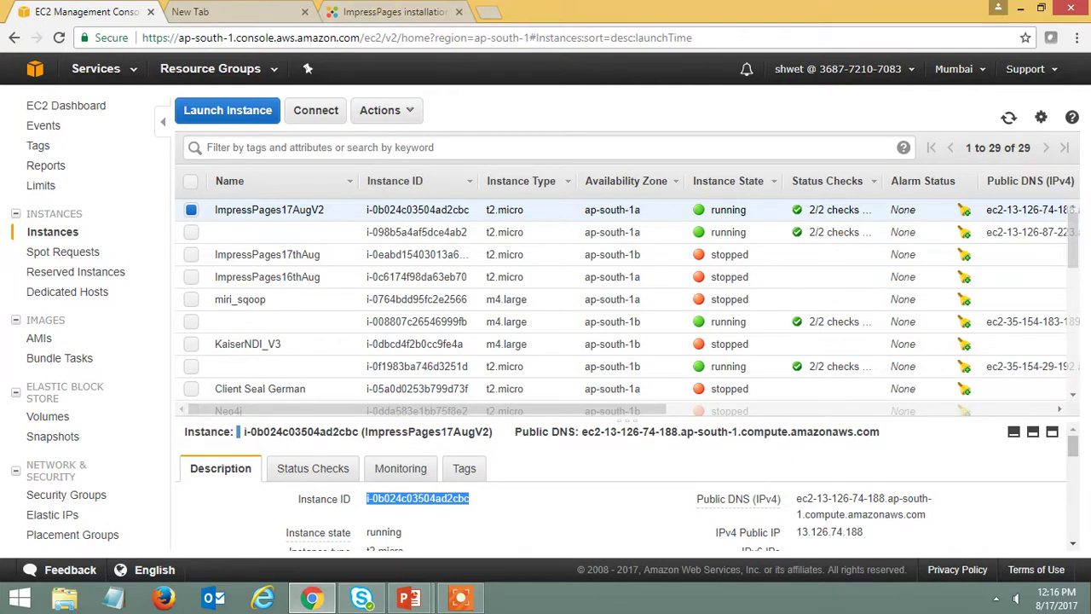
click(392, 12)
- Paste the instance ID as the database password, choose database miriimpresspagesdb, and install
click(442, 339)
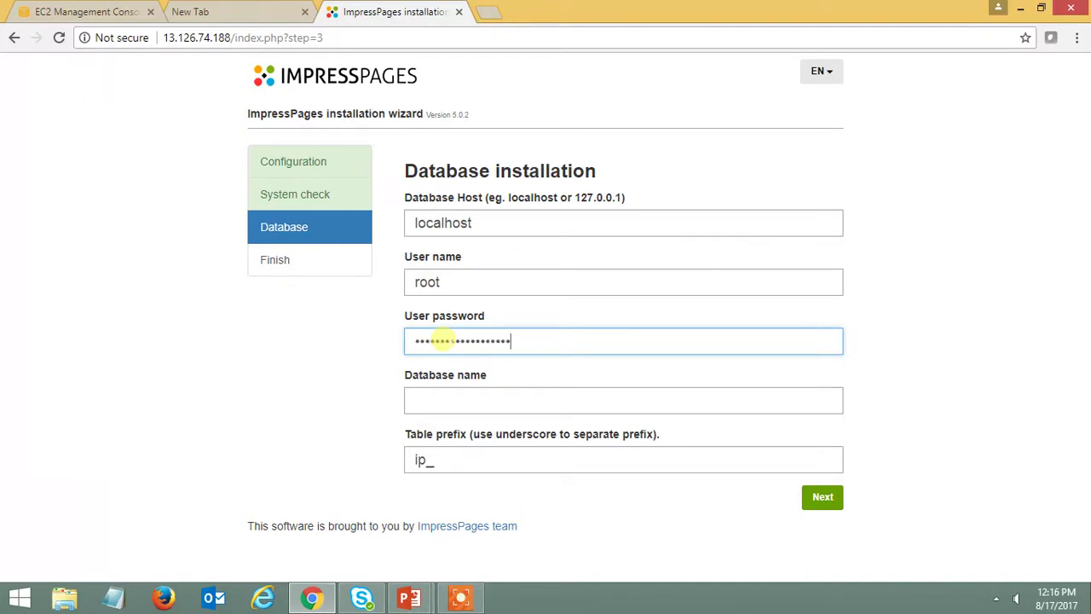
click(438, 399)
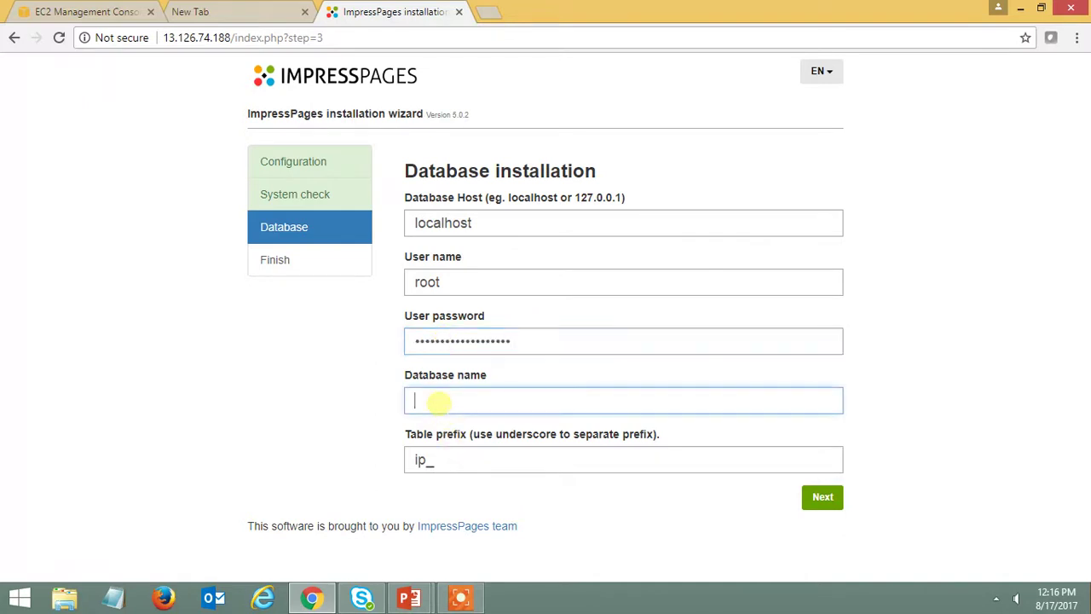
text(miri)
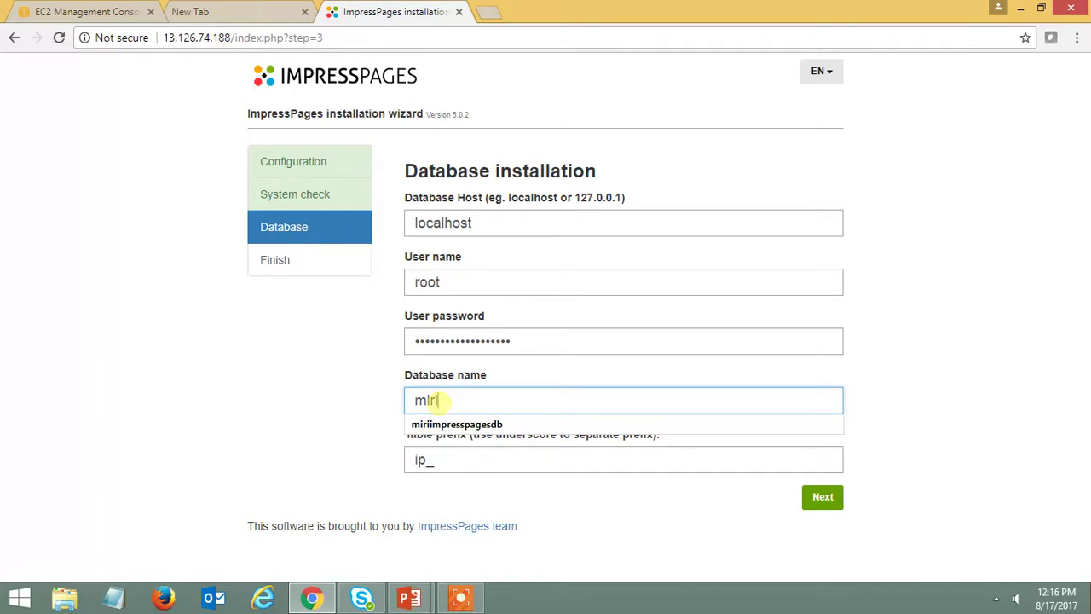
click(461, 424)
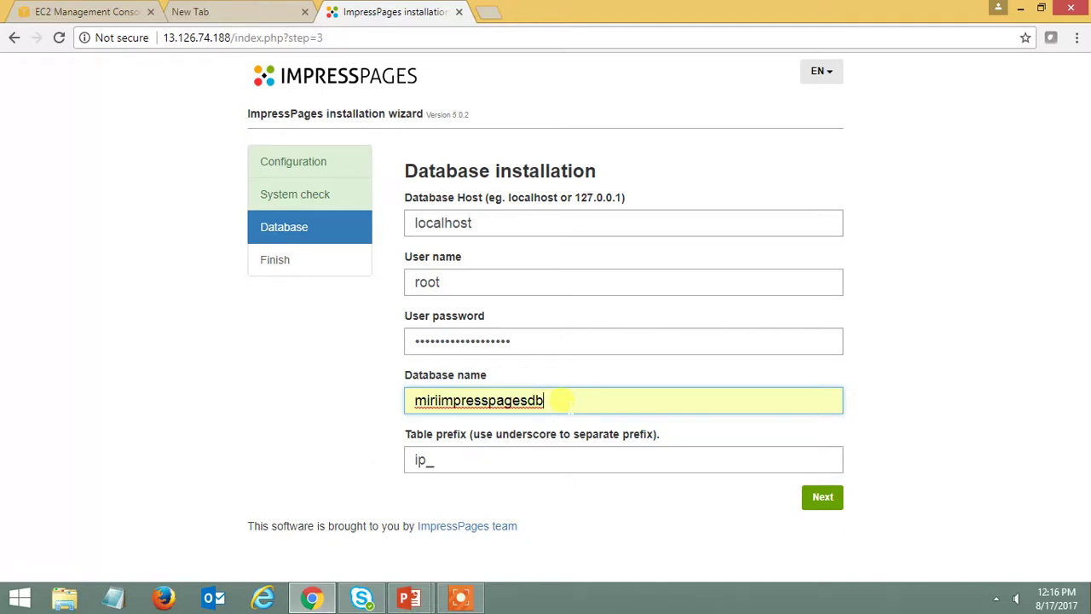
click(828, 500)
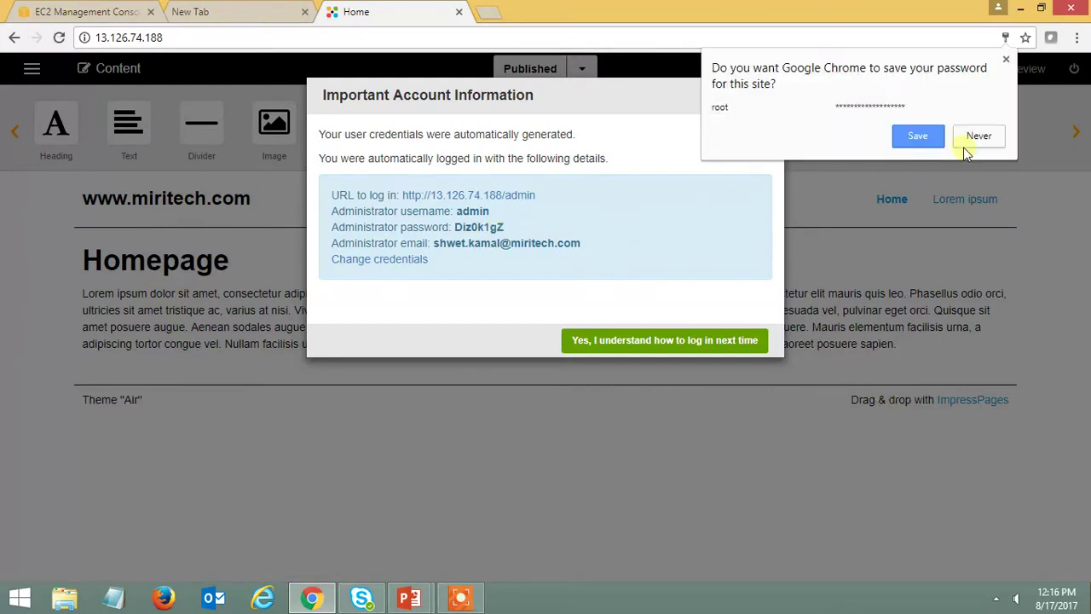
- Decline Chrome's password saving and select all the generated administrator account details
click(977, 136)
drag(326, 206, 522, 236)
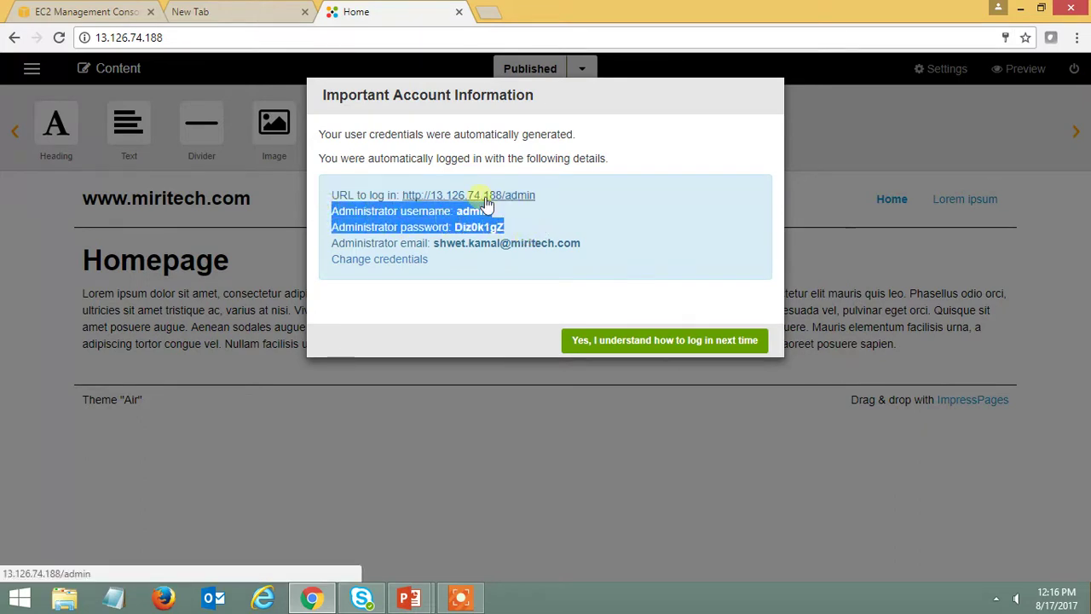
click(366, 176)
drag(322, 186, 522, 232)
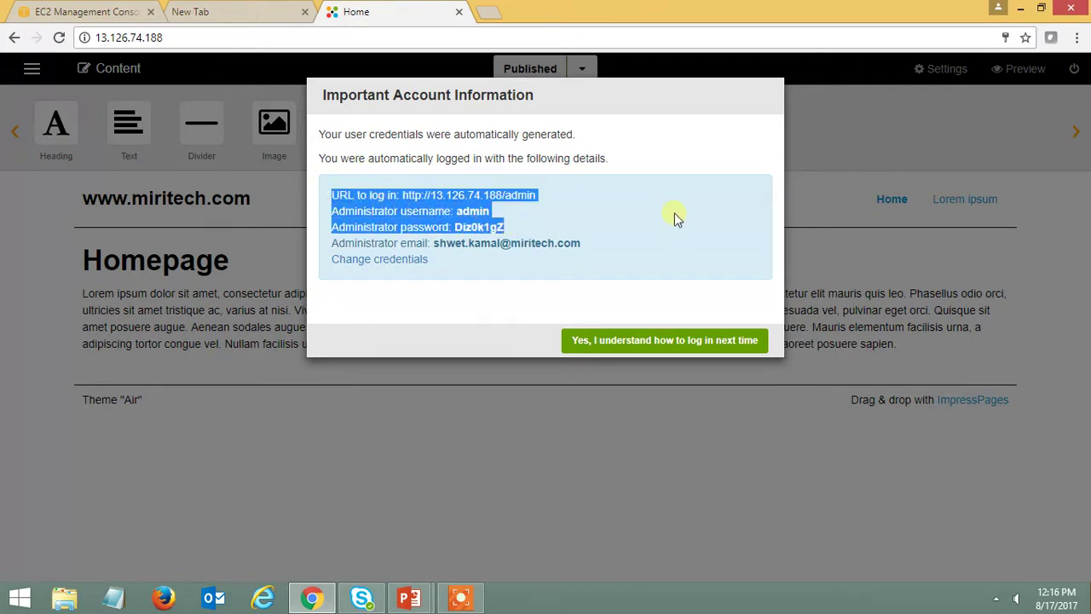
click(597, 244)
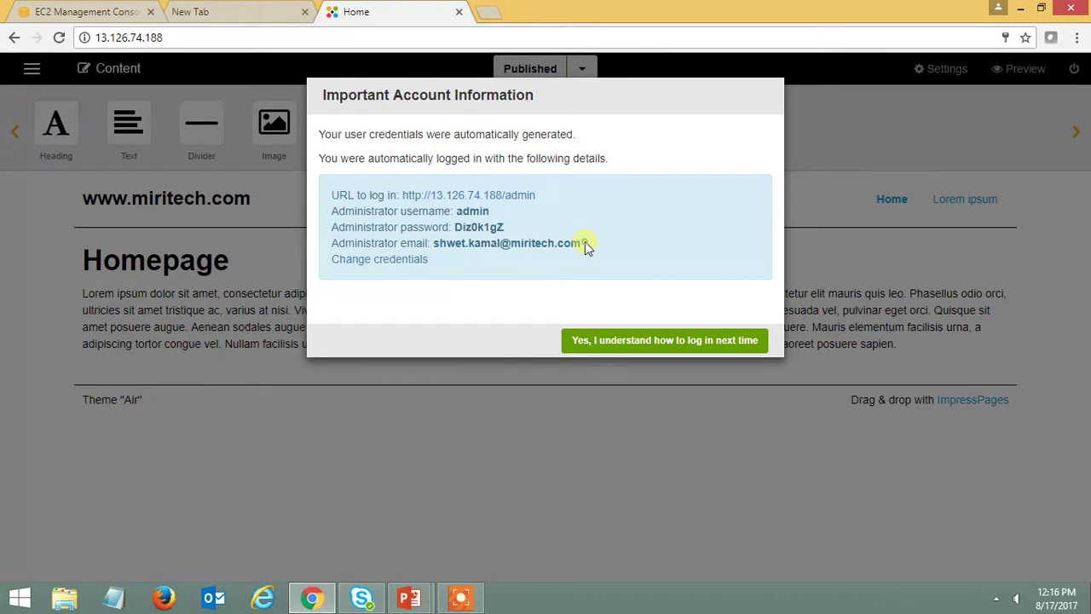
drag(329, 197, 594, 246)
key(ctrl+c)
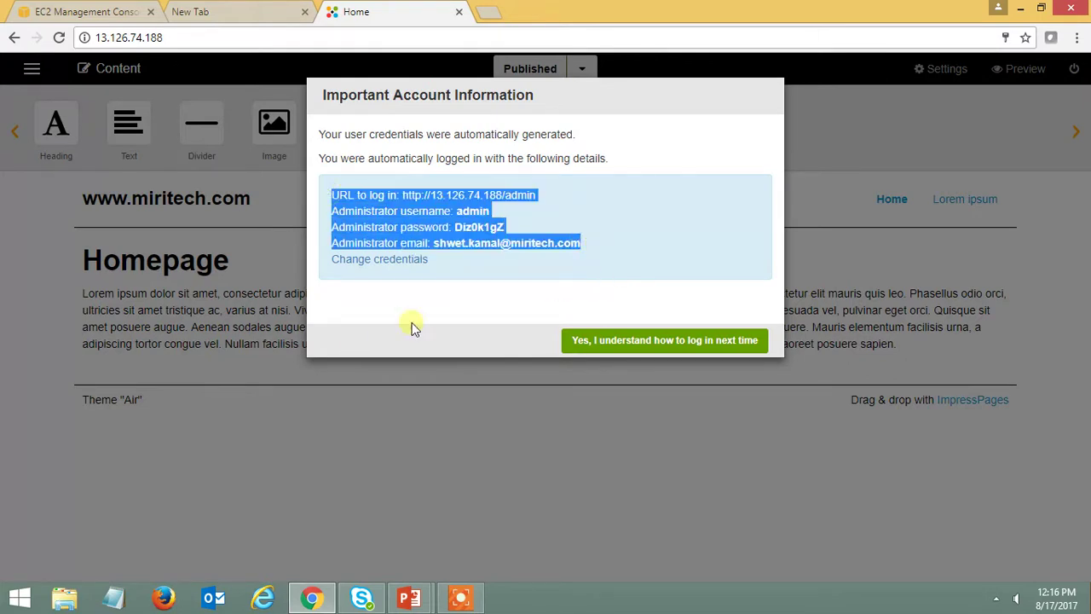
- Paste the admin details into Notepad and dismiss the account information notice
click(115, 598)
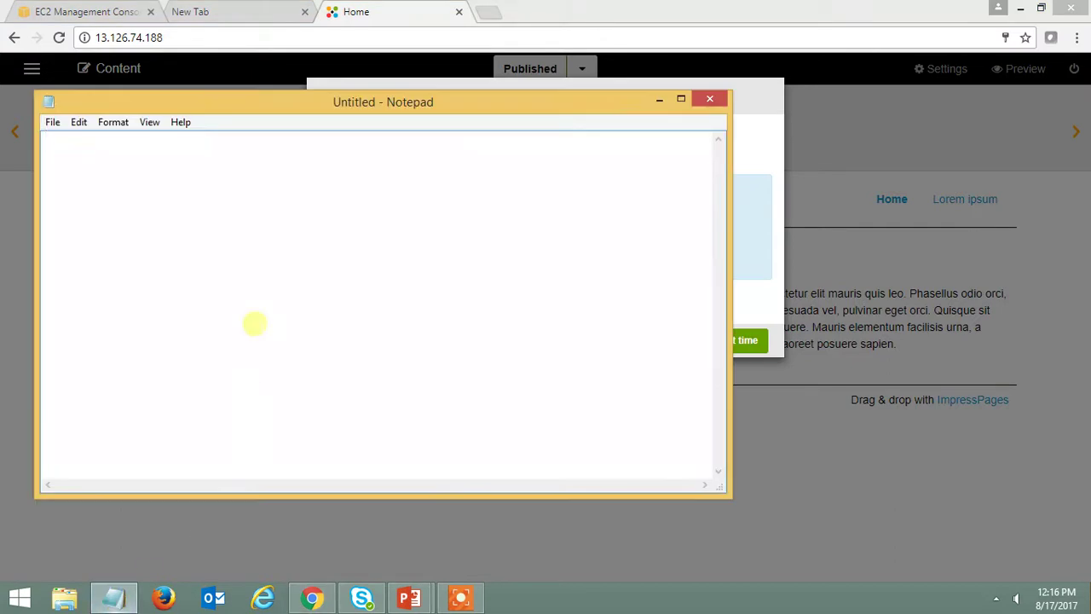
key(ctrl+v)
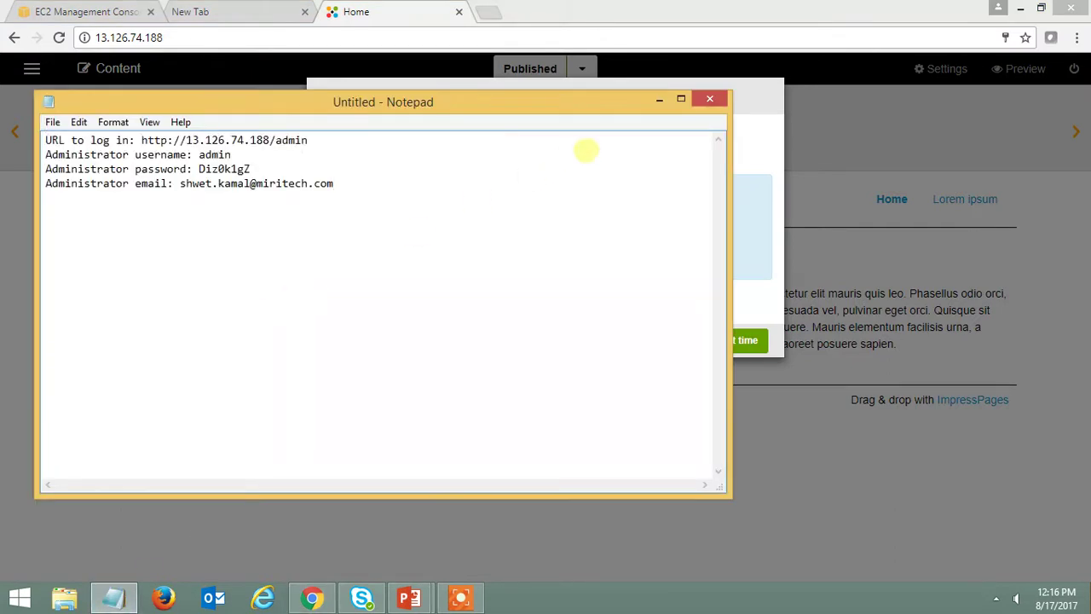
click(659, 99)
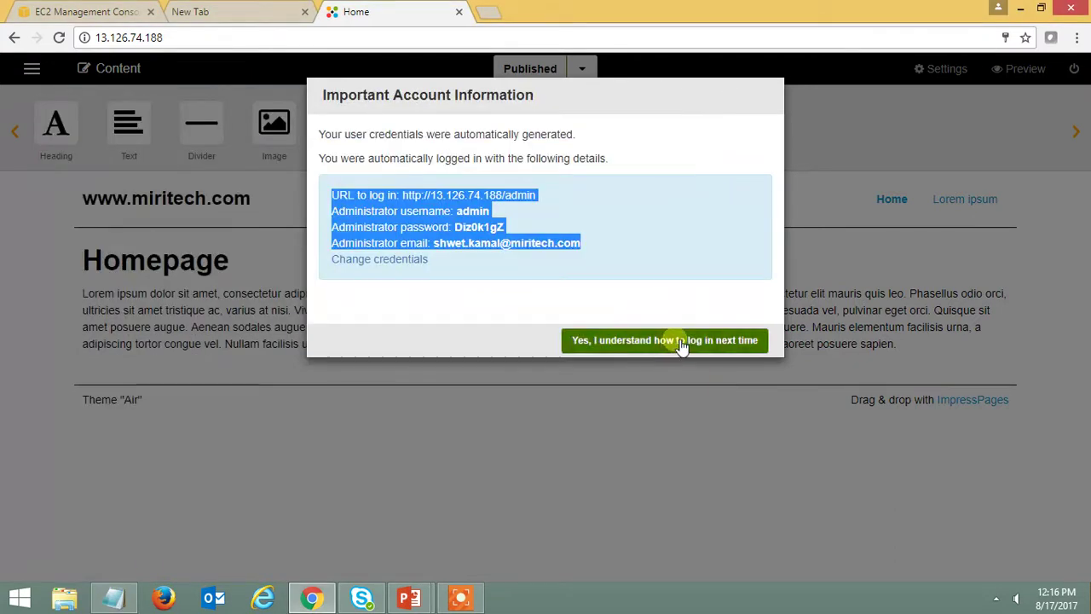
click(682, 342)
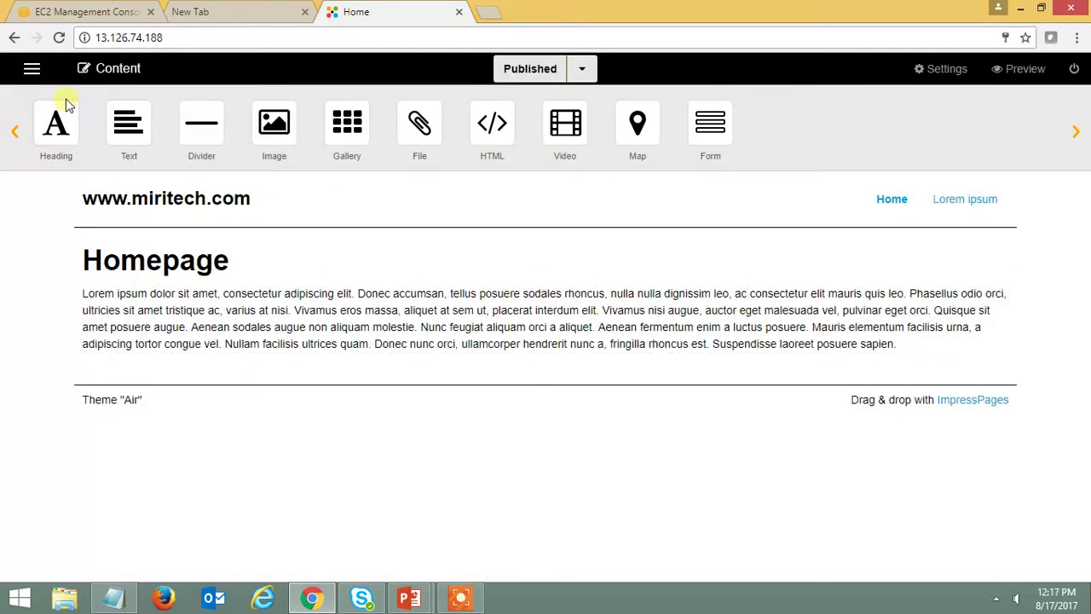
- Browse the Pages section, viewing the Home page properties and the Menu2 pages
click(37, 71)
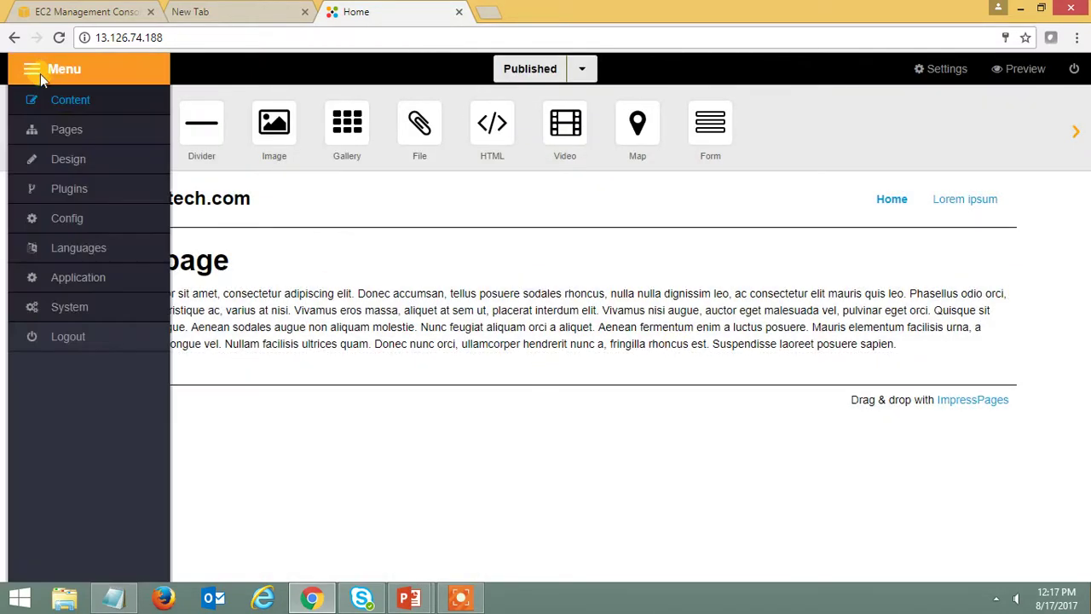
click(63, 128)
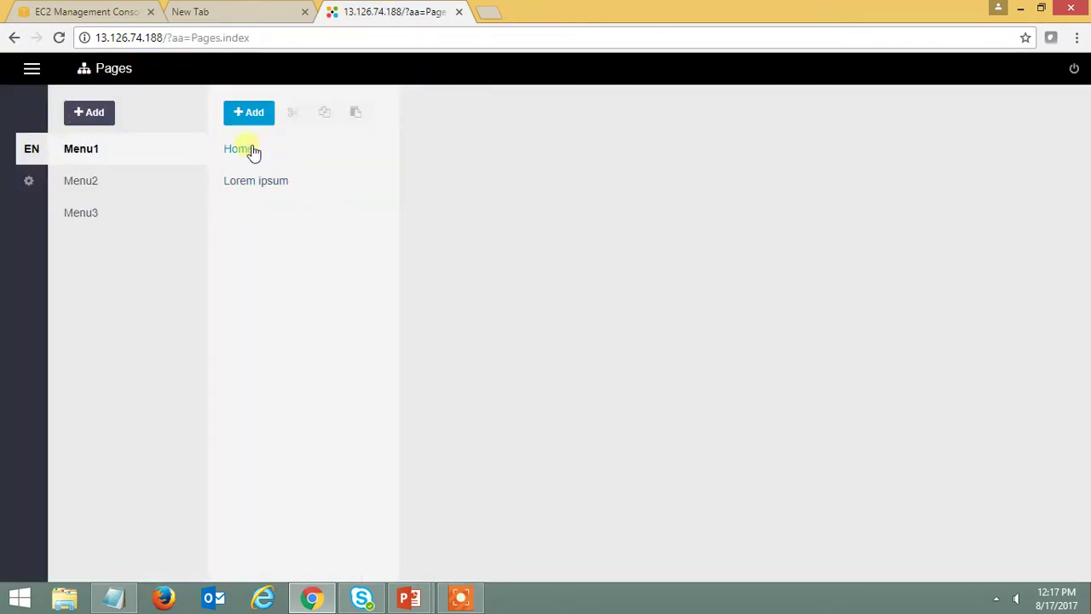
click(239, 149)
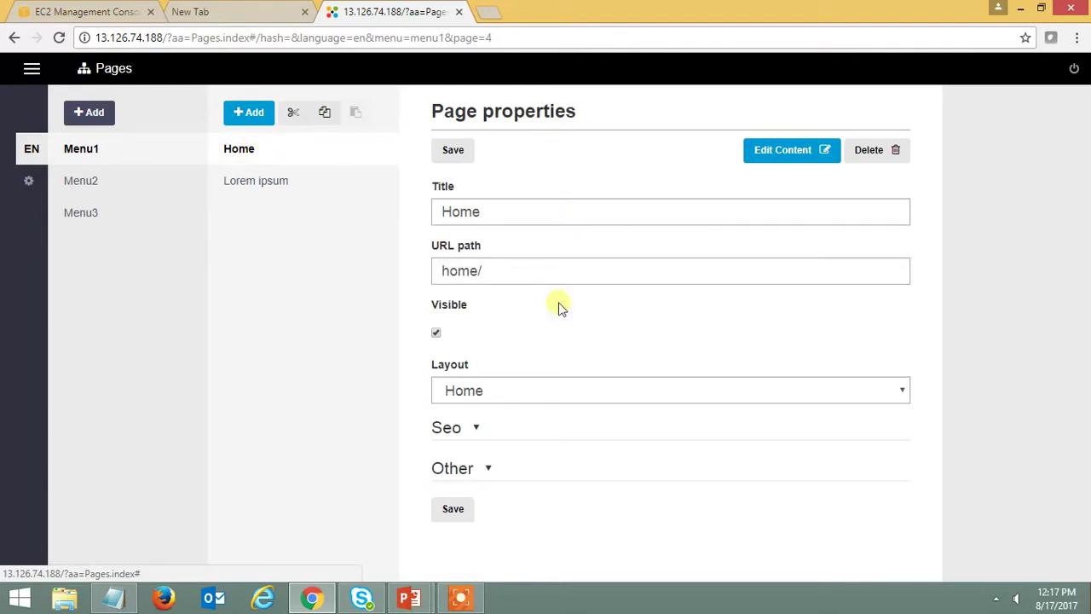
click(81, 183)
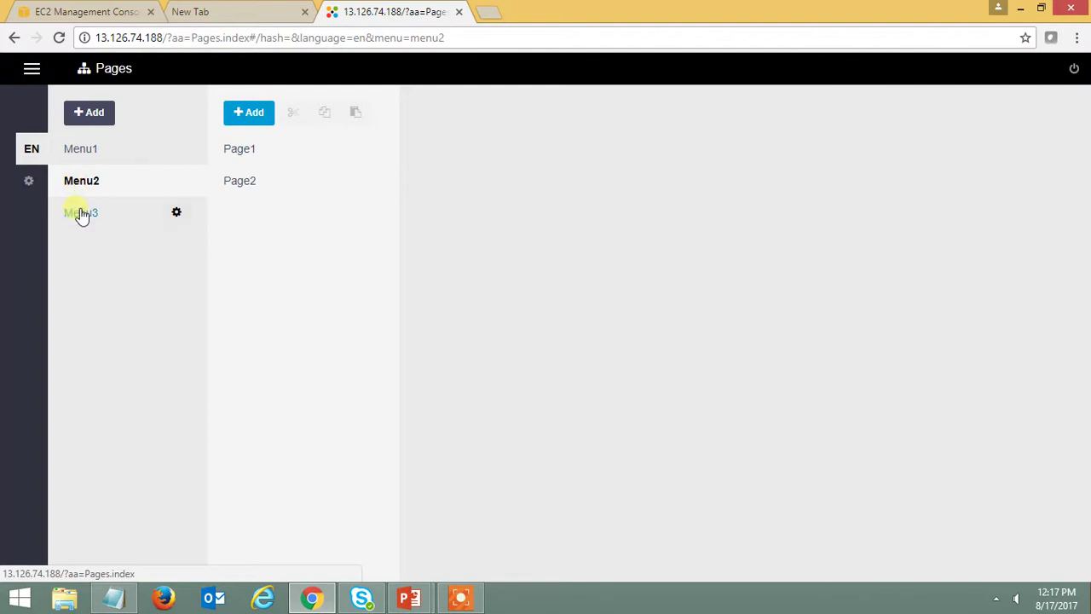
- Visit the Design and Config admin sections
click(31, 69)
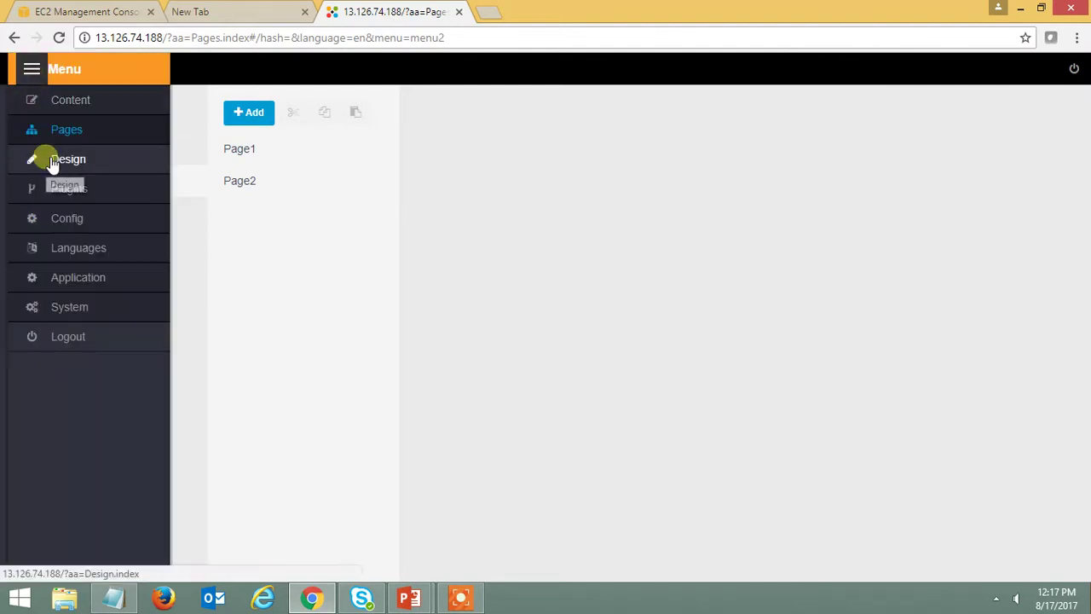
click(52, 161)
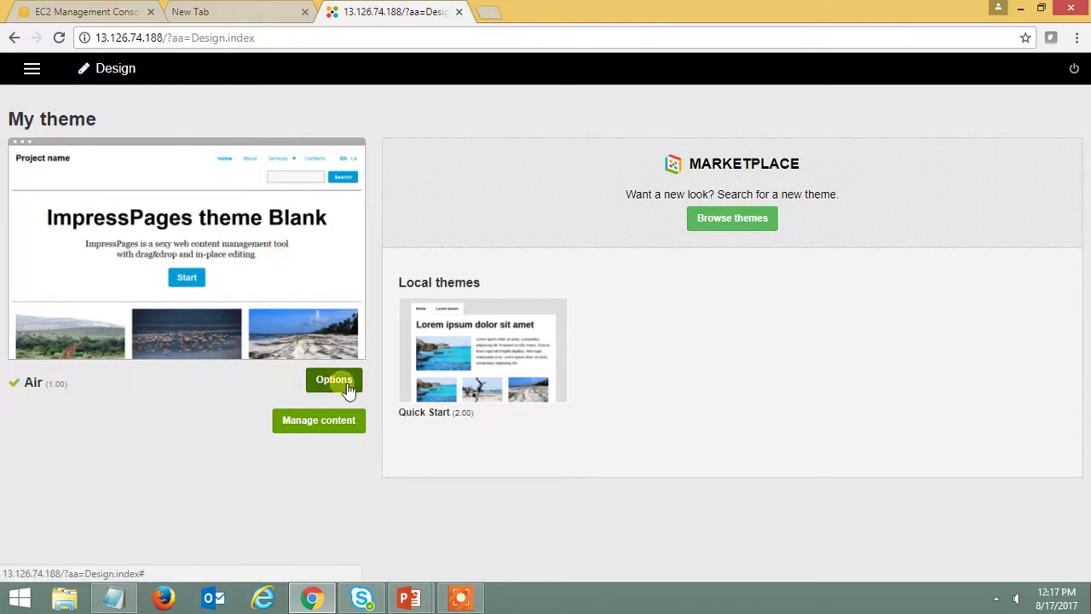
click(31, 69)
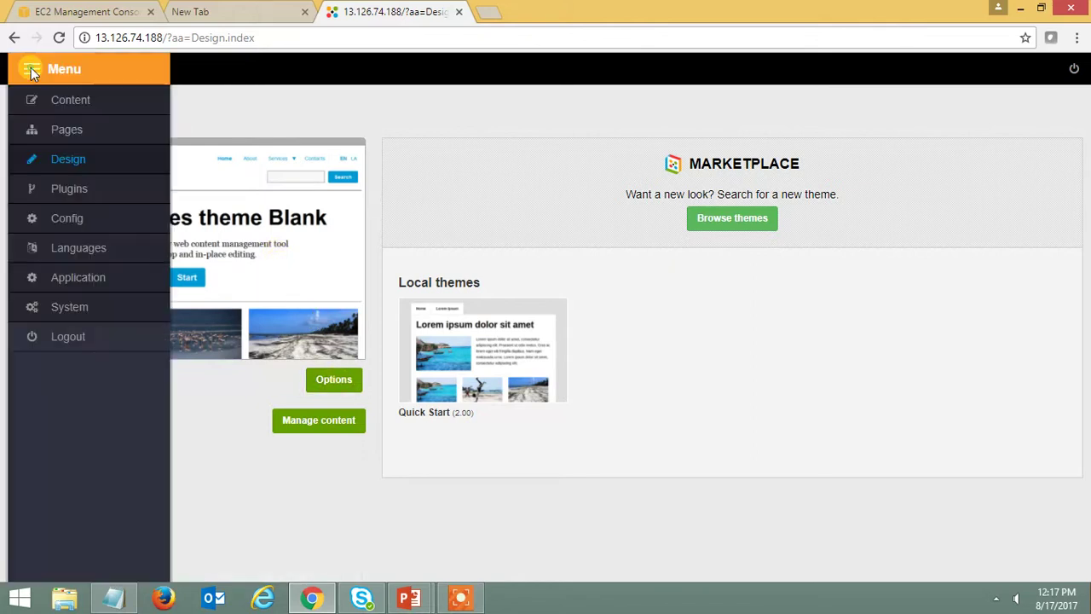
click(72, 220)
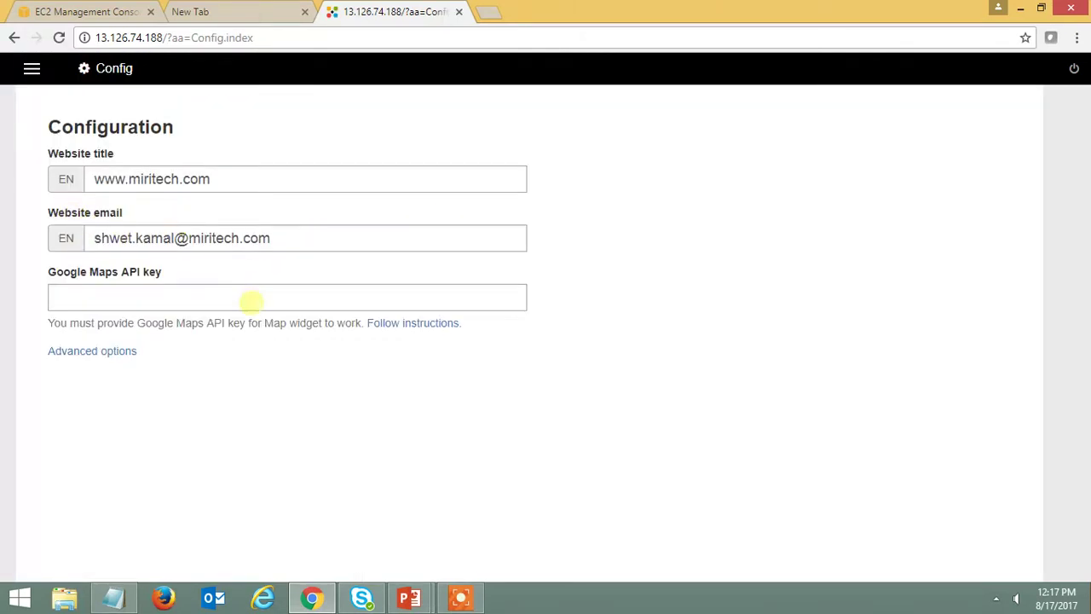
- Check the System status page, then log out of the admin panel
click(32, 69)
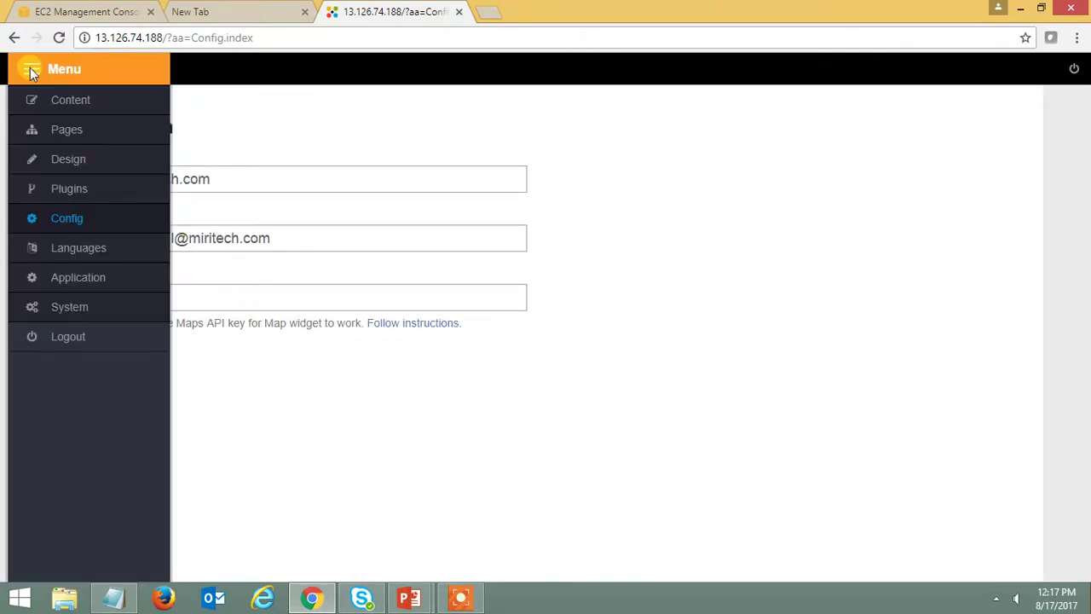
click(69, 305)
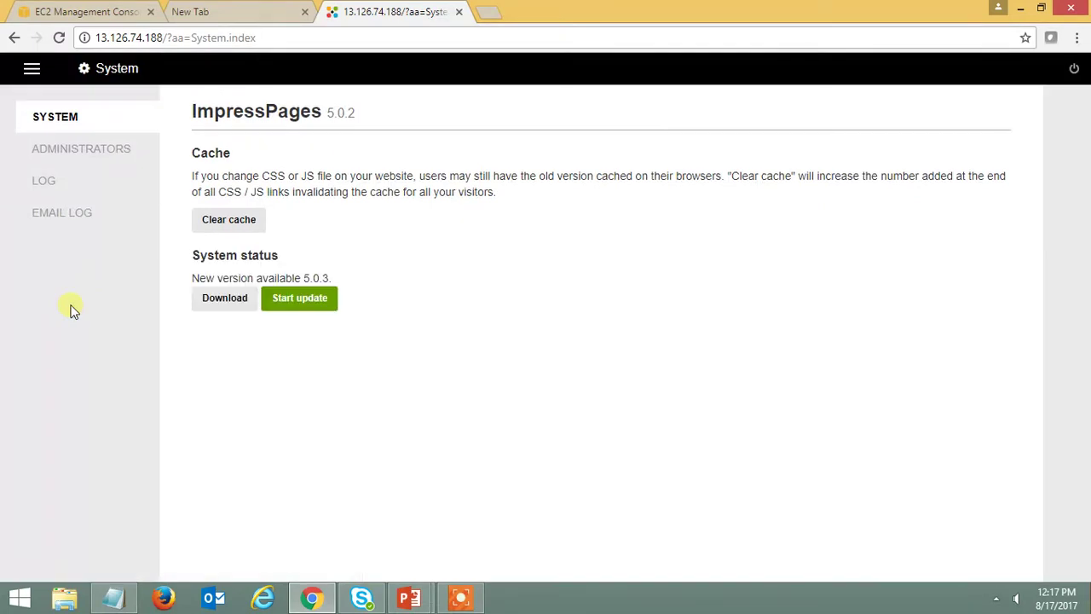
click(32, 69)
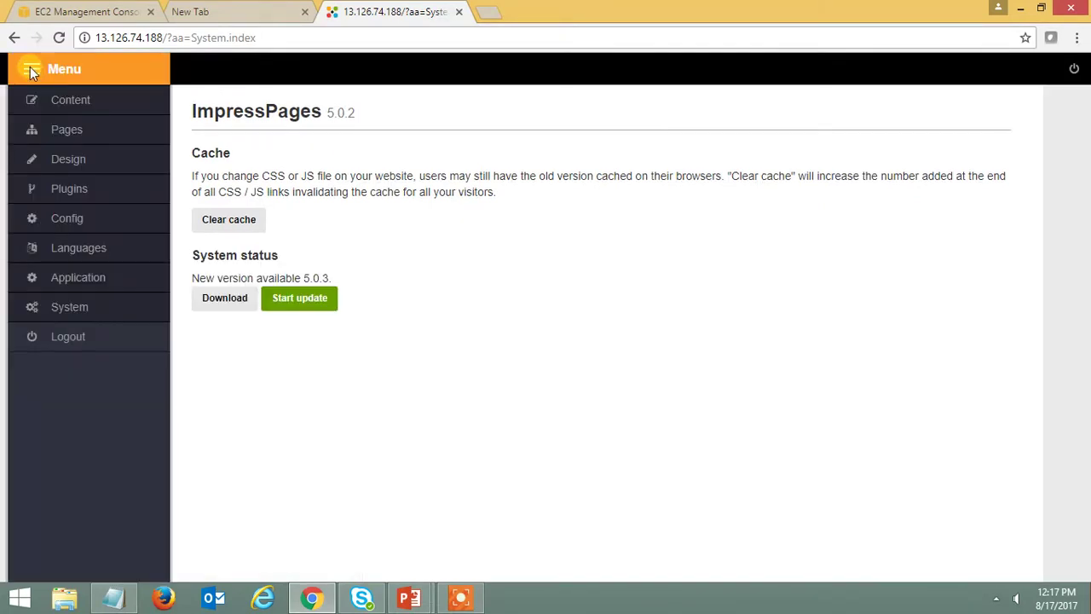
click(58, 339)
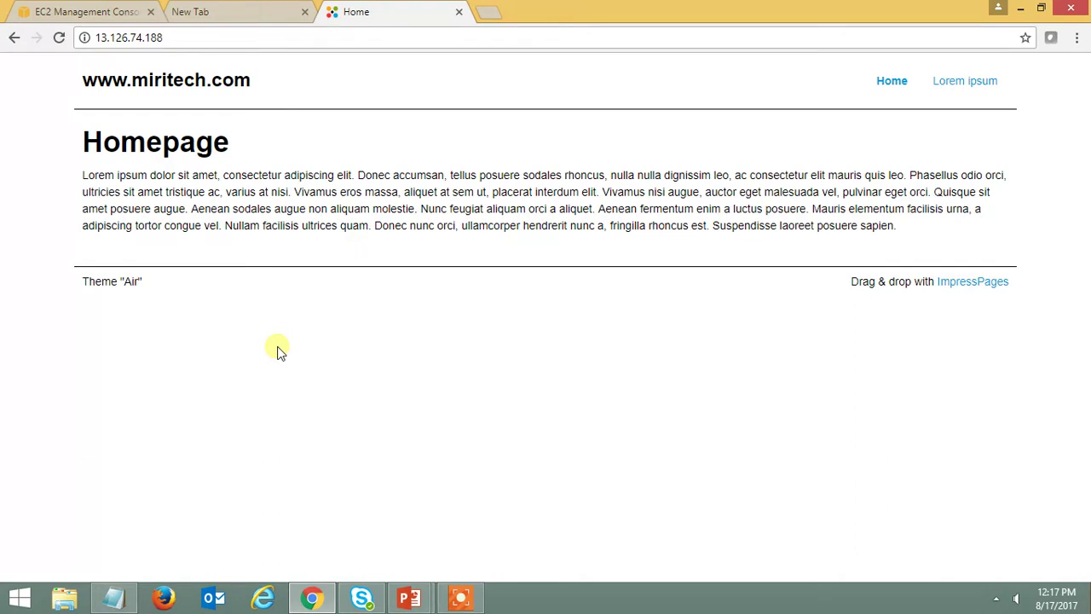
- Load the /admin login page using the URL copied from Notepad
click(274, 37)
click(274, 38)
click(114, 599)
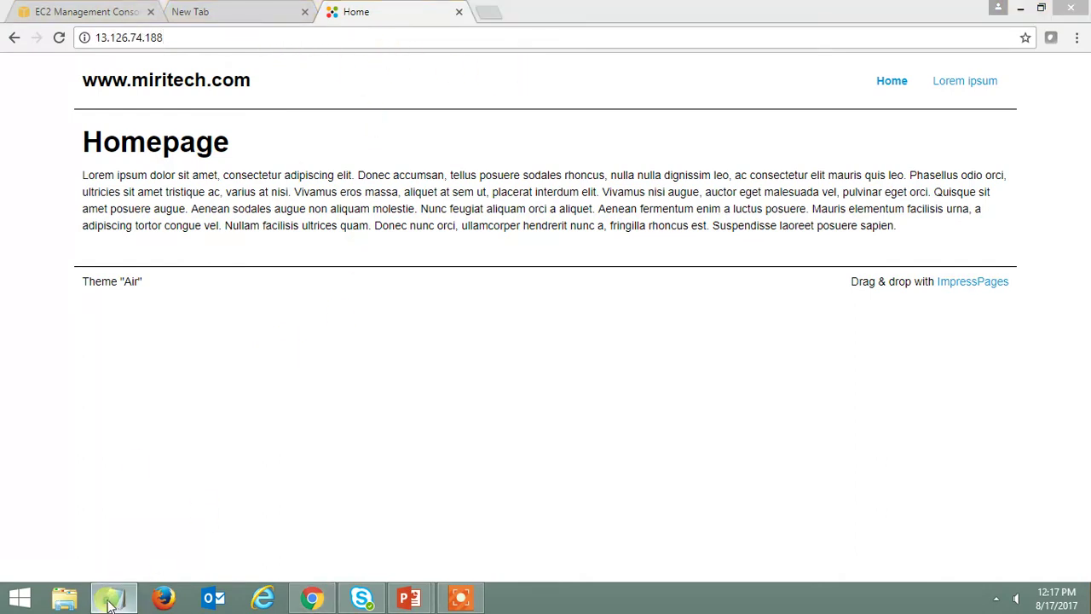
drag(308, 140, 142, 140)
key(ctrl+c)
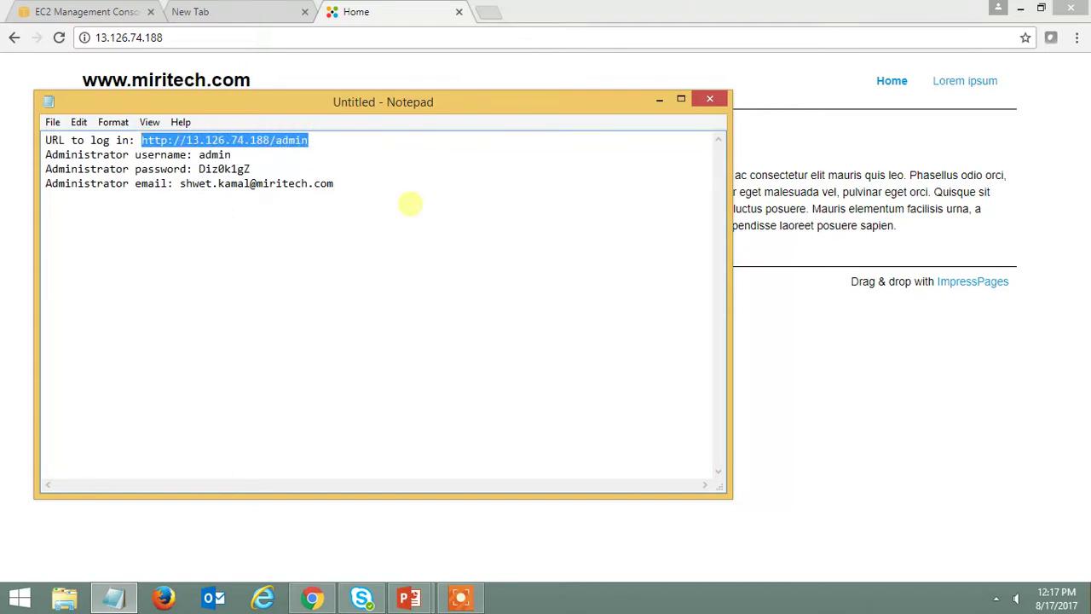
click(318, 36)
click(319, 36)
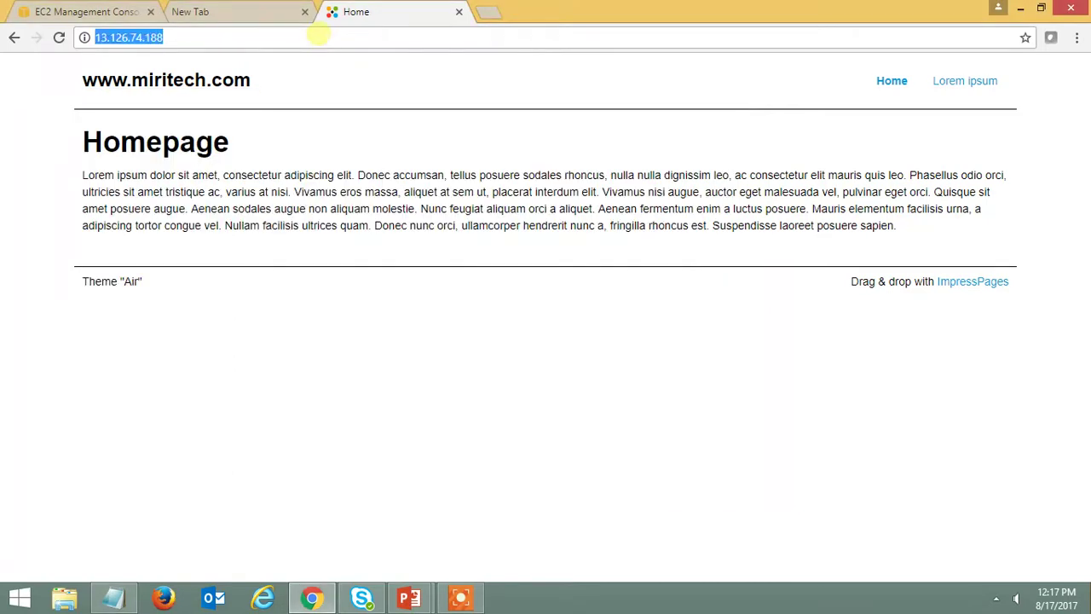
key(ctrl+v)
key(Return)
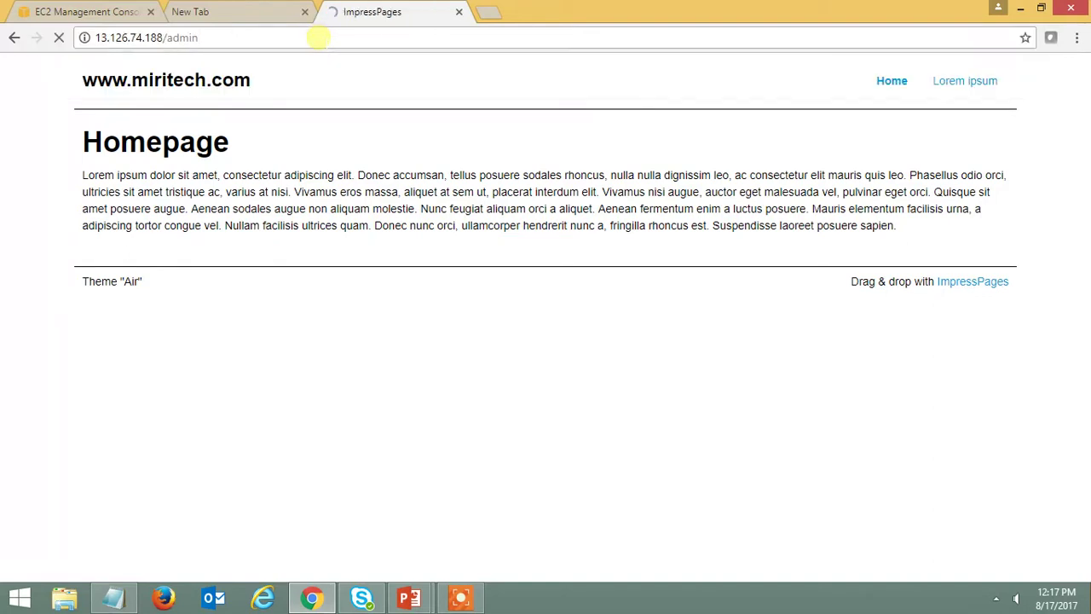
- Fill the Username field with the admin username copied from Notepad
click(128, 593)
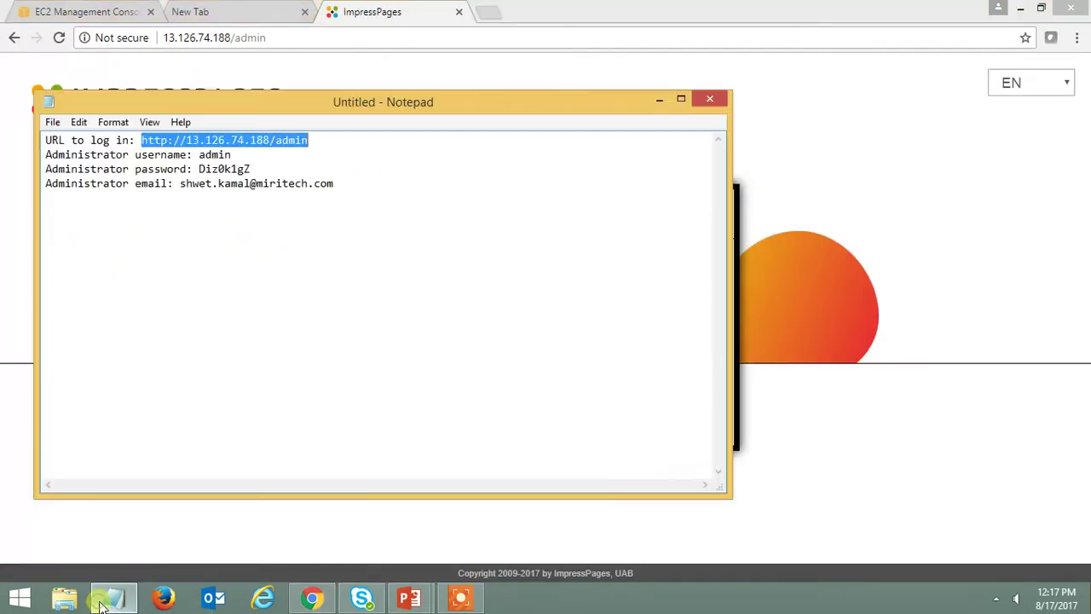
click(212, 155)
double_click(213, 155)
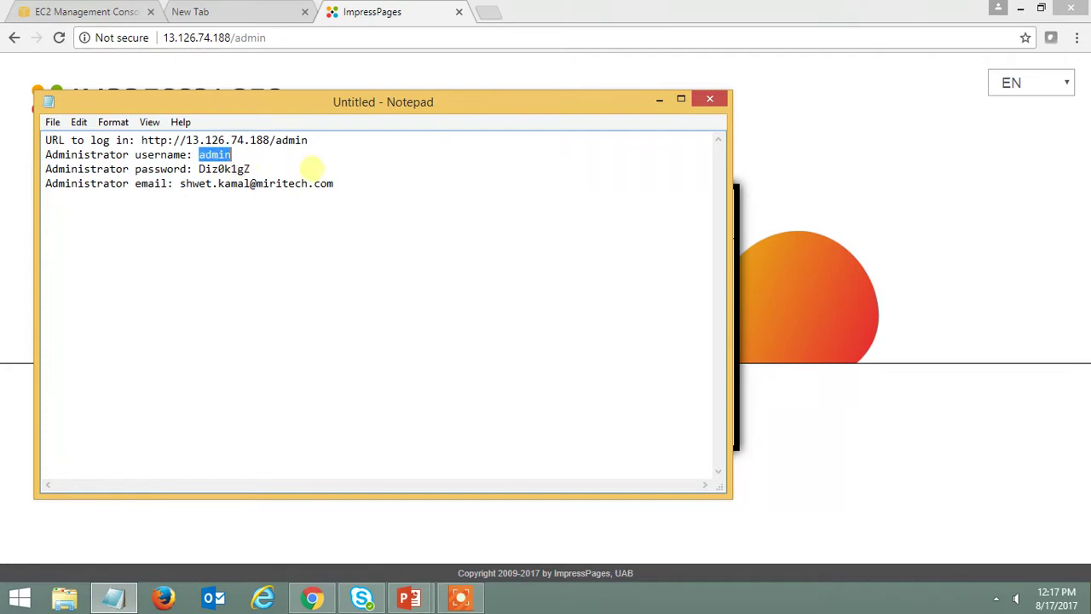
key(ctrl+c)
key(alt+Tab)
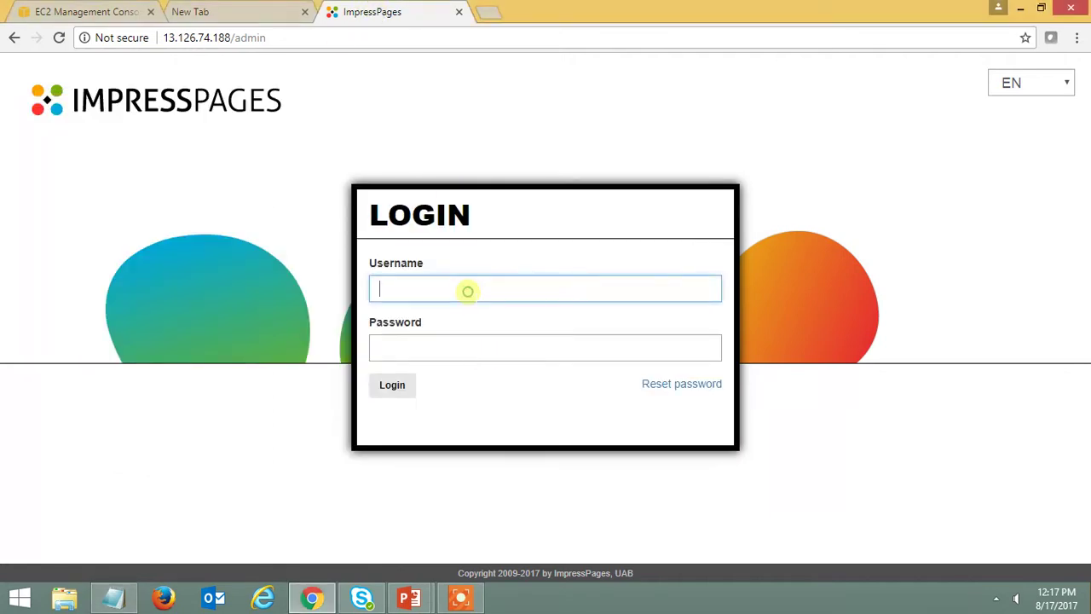
key(ctrl+v)
- Paste the saved admin password into the Password field and log in
click(256, 17)
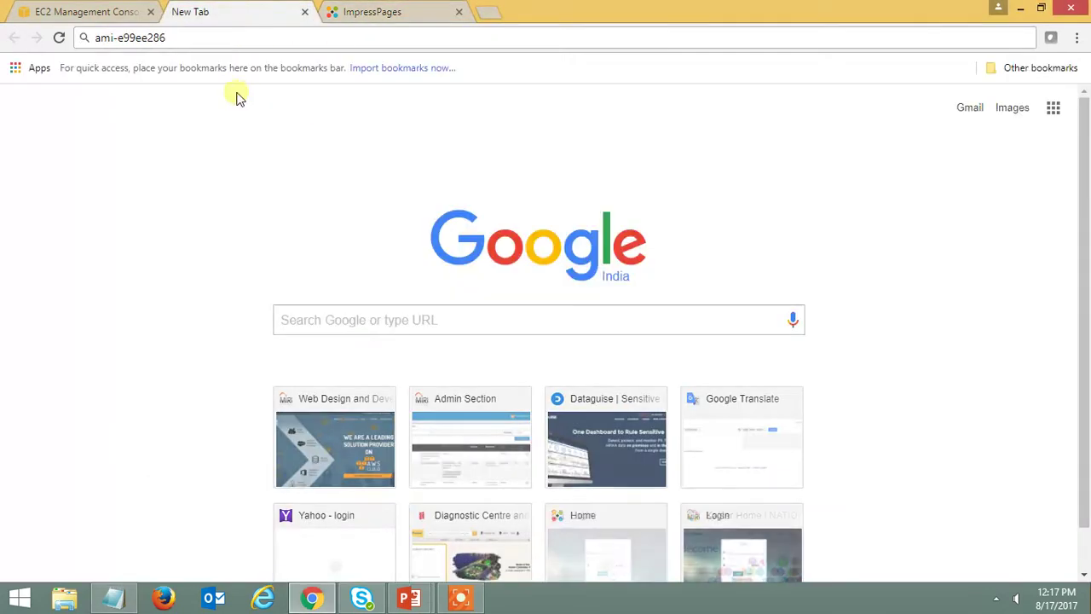
click(372, 12)
click(113, 598)
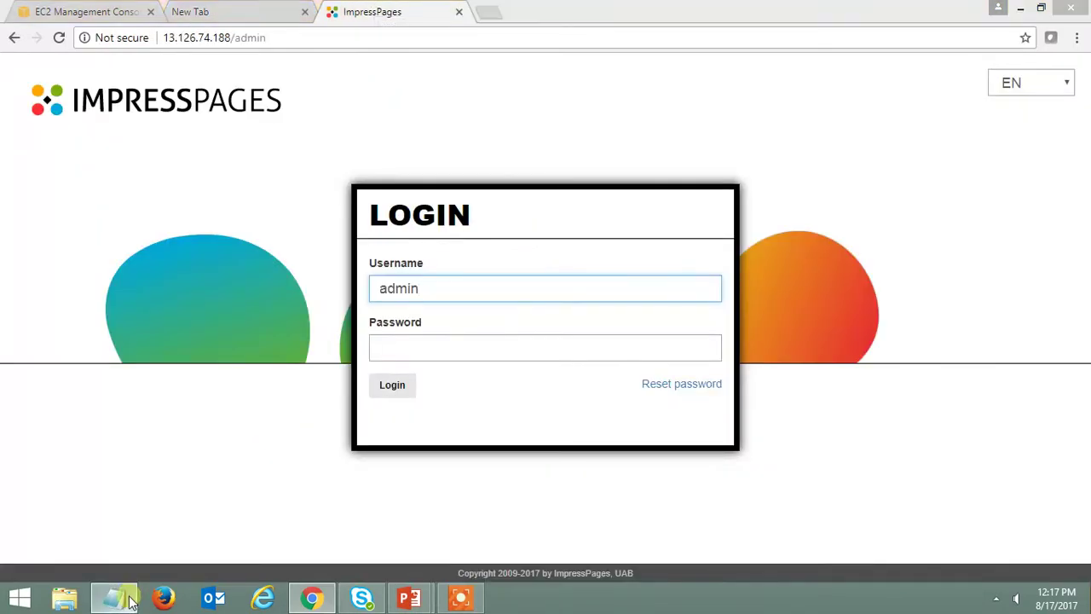
drag(250, 169, 200, 169)
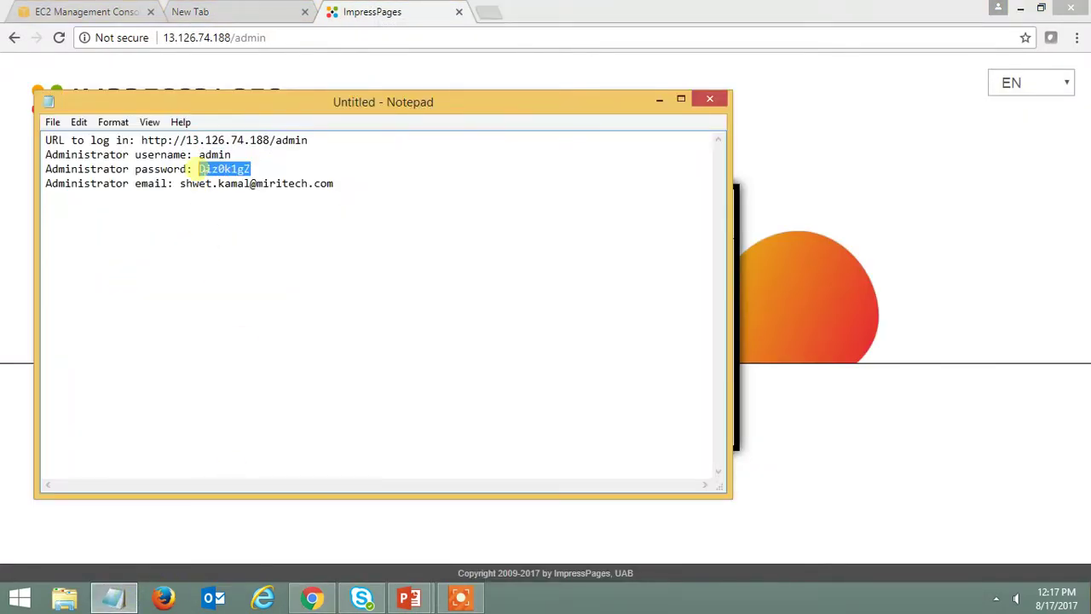
click(660, 100)
click(484, 350)
key(ctrl+v)
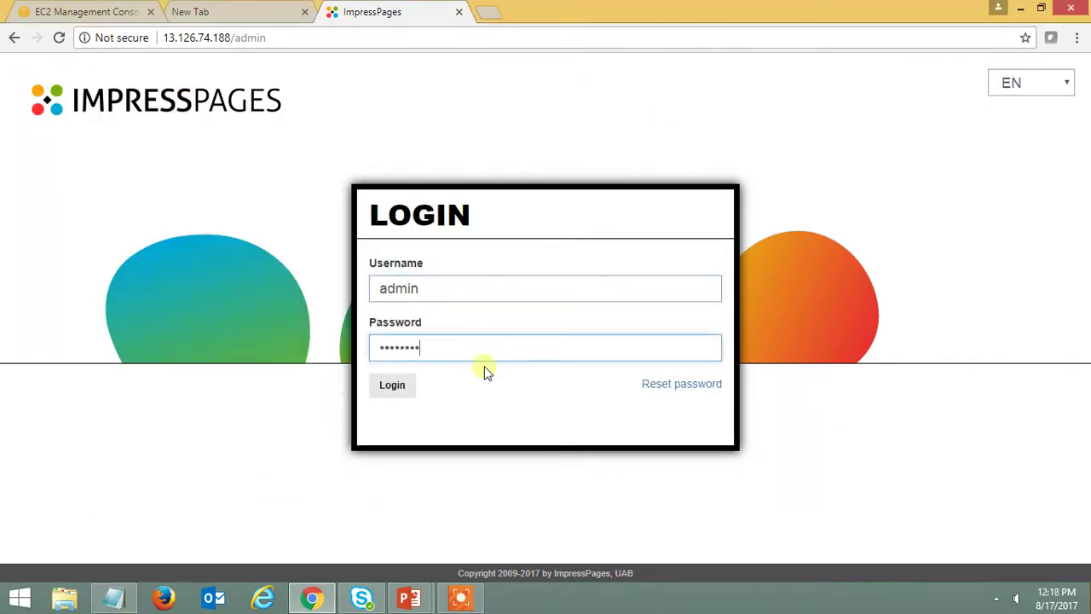
click(391, 385)
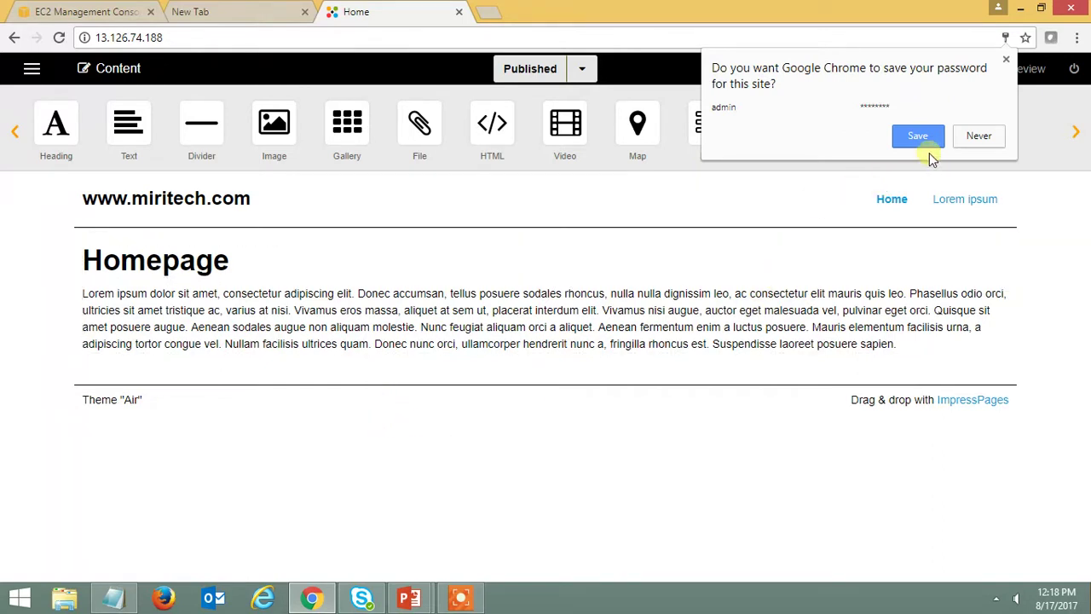
- Save the admin login in Chrome, log out, and switch to the EC2 instances list
click(924, 141)
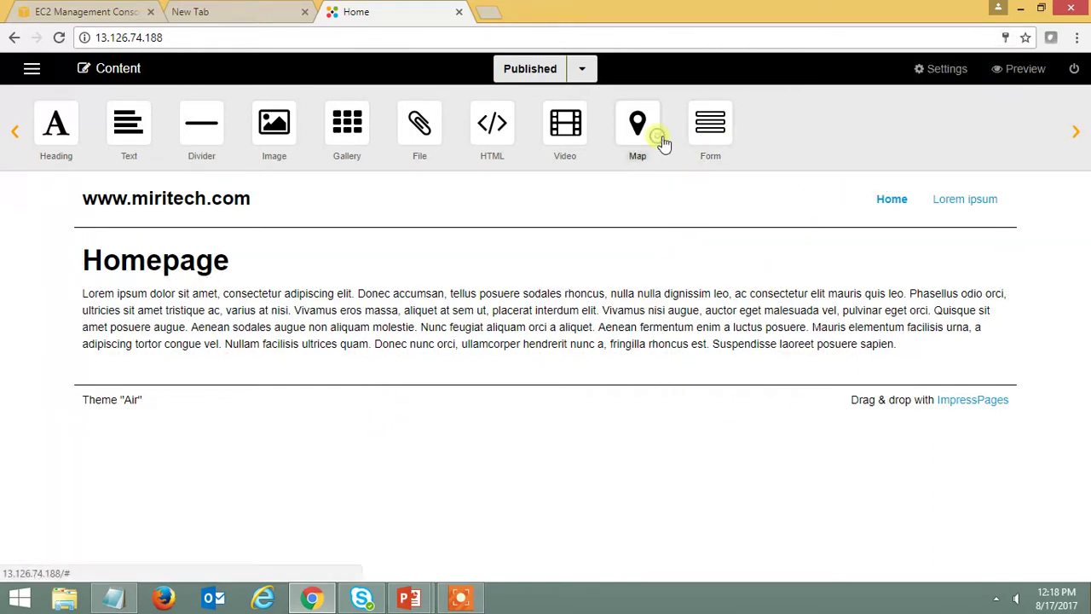
click(31, 69)
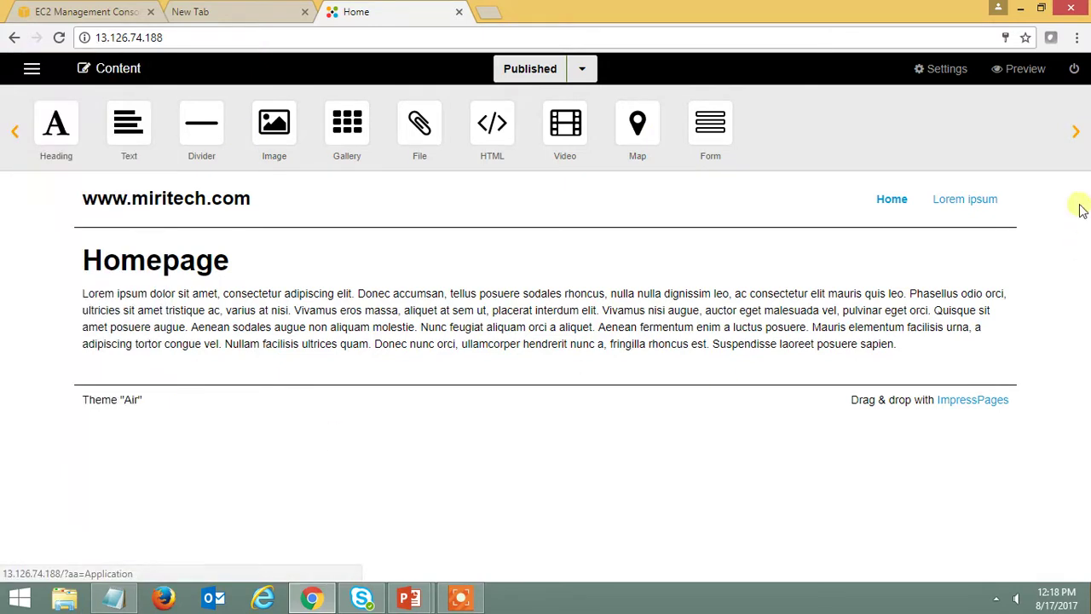
click(1072, 70)
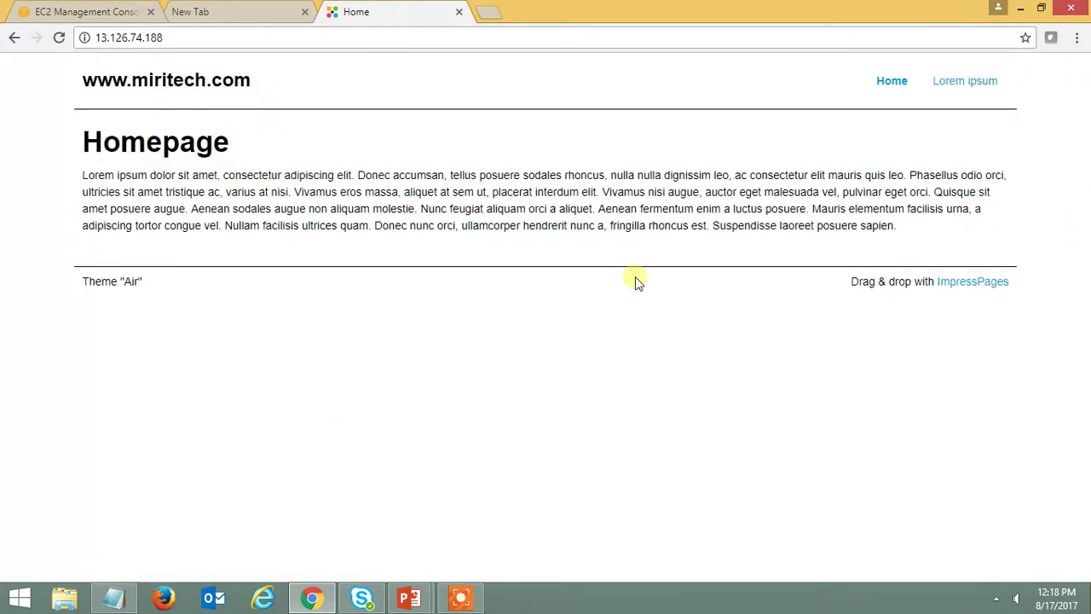
click(77, 13)
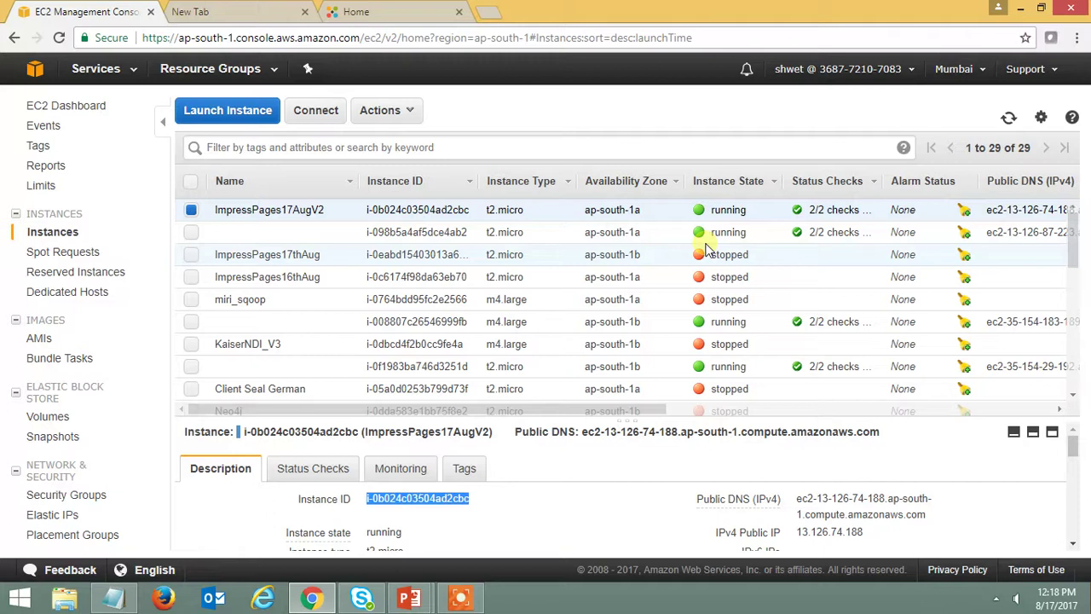
key(alt+Tab)
key(alt+Tab)
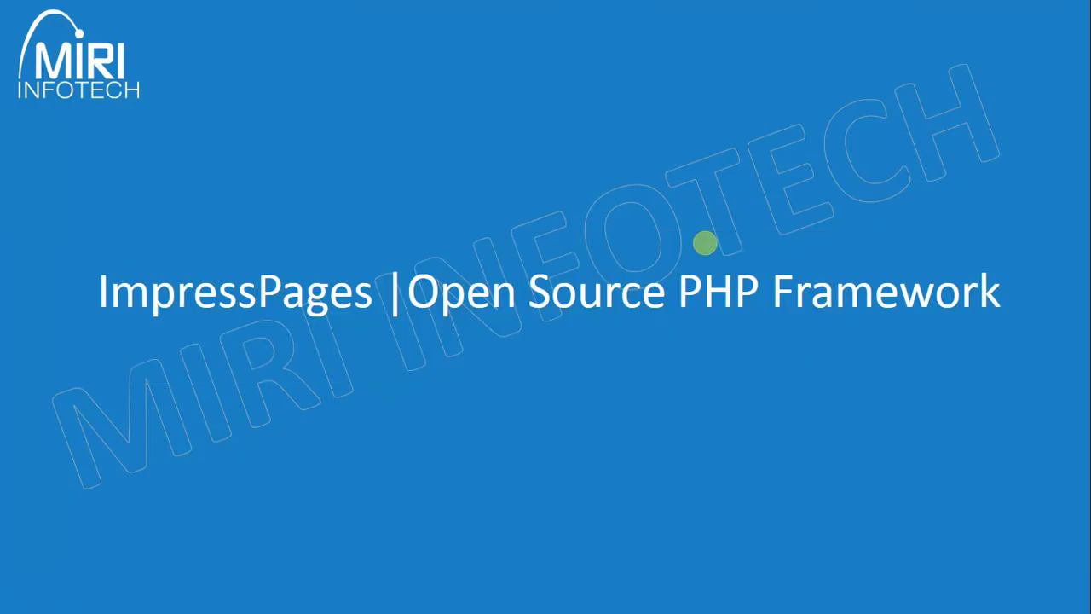
click(167, 598)
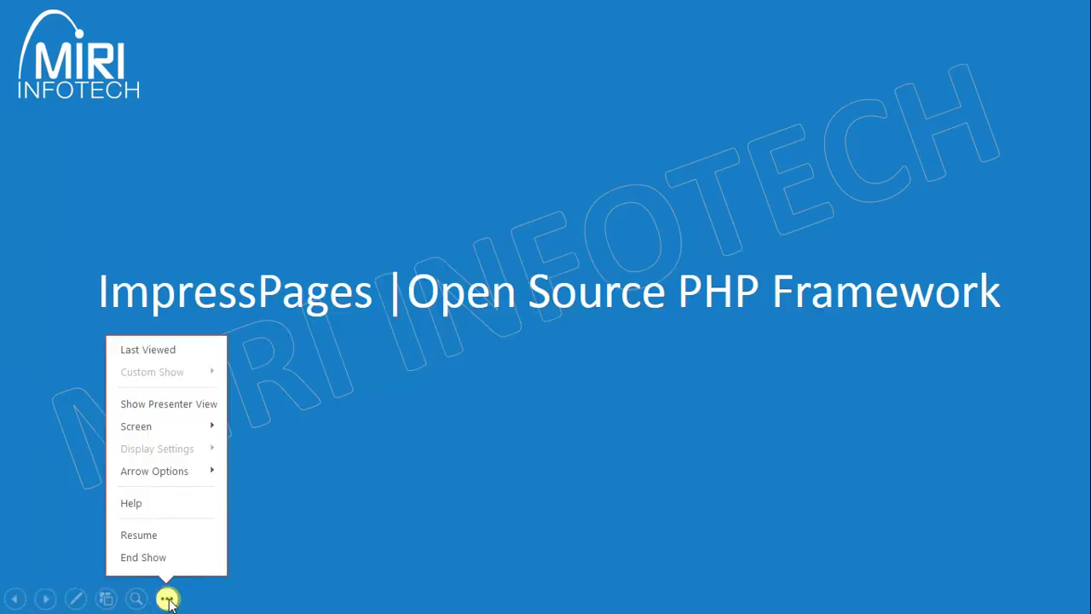
click(144, 533)
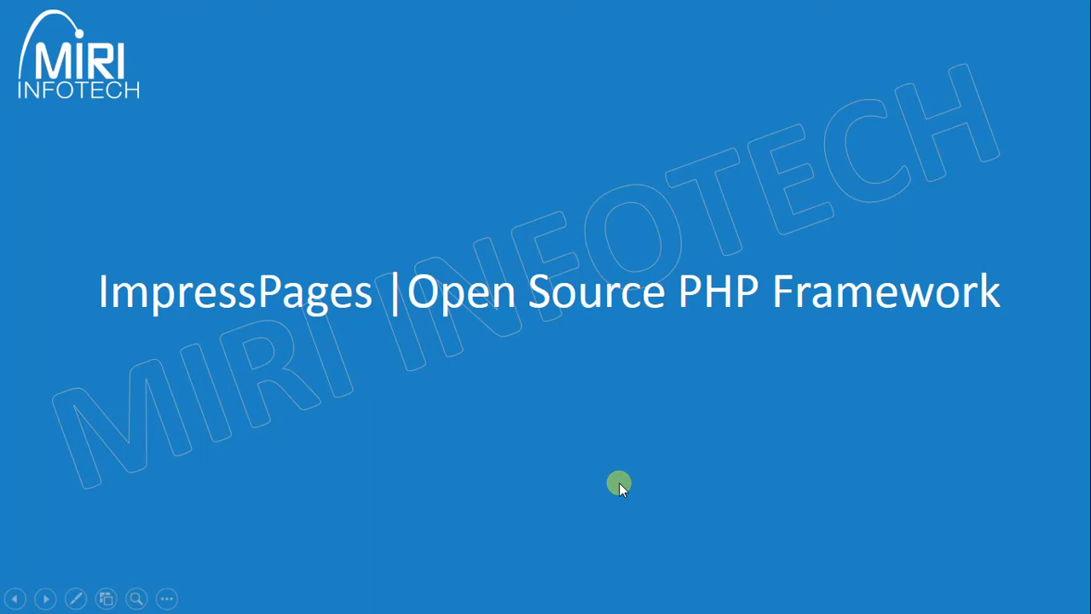